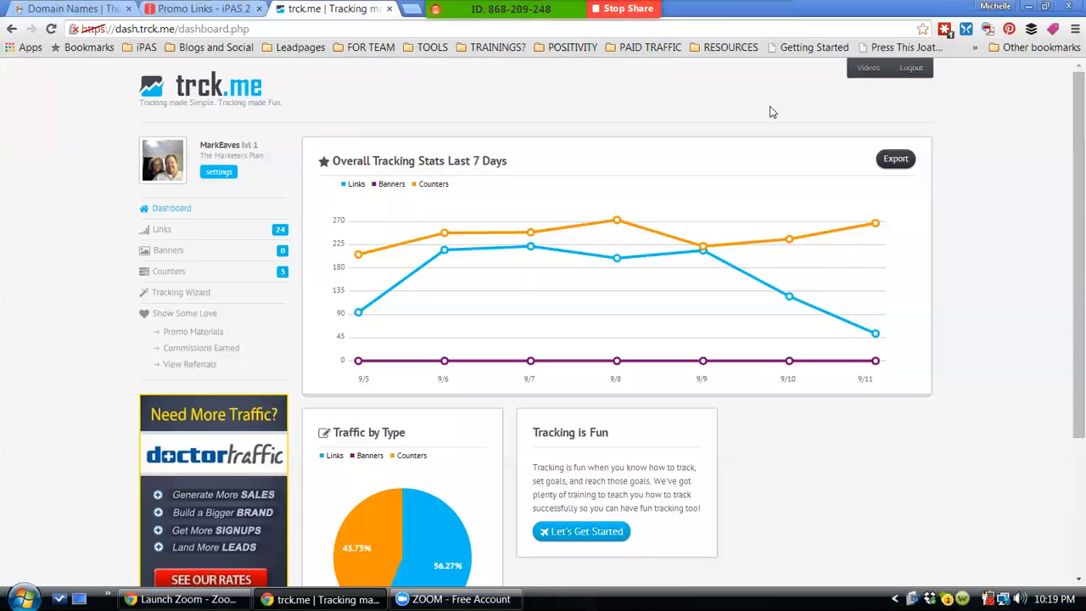
# - Copy the Million Dollar Business sales page link from iPAS 2, then return to trck.me
pyautogui.moveTo(558, 4)
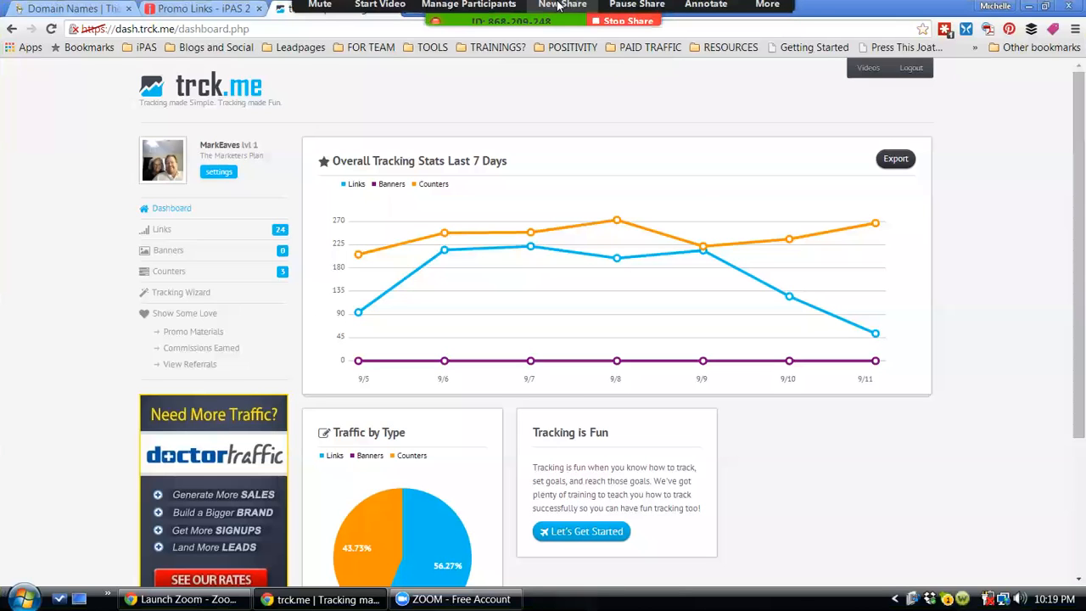
pyautogui.click(153, 10)
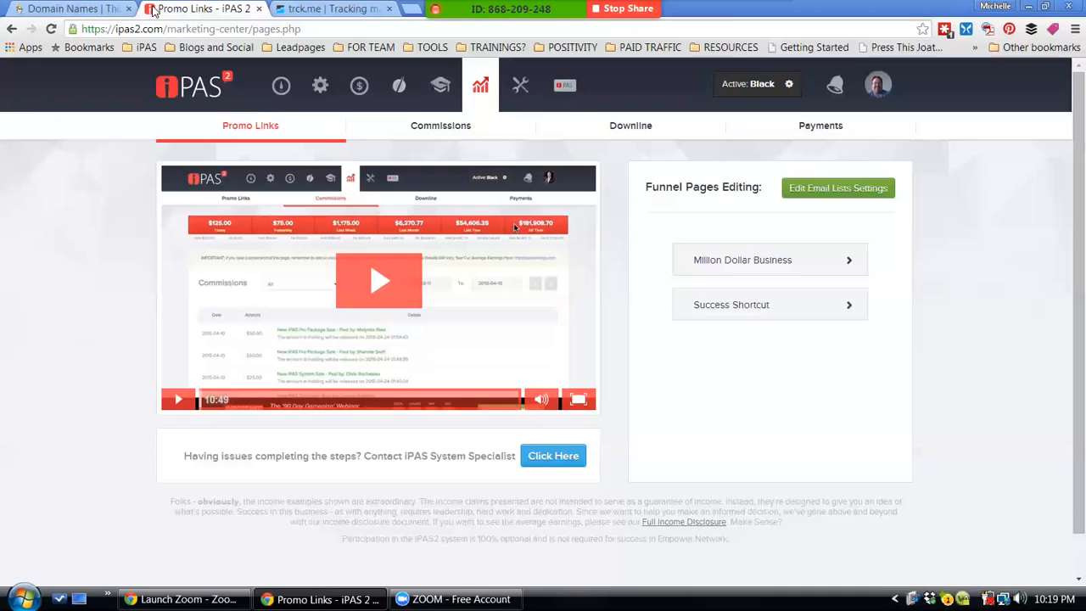
pyautogui.click(709, 264)
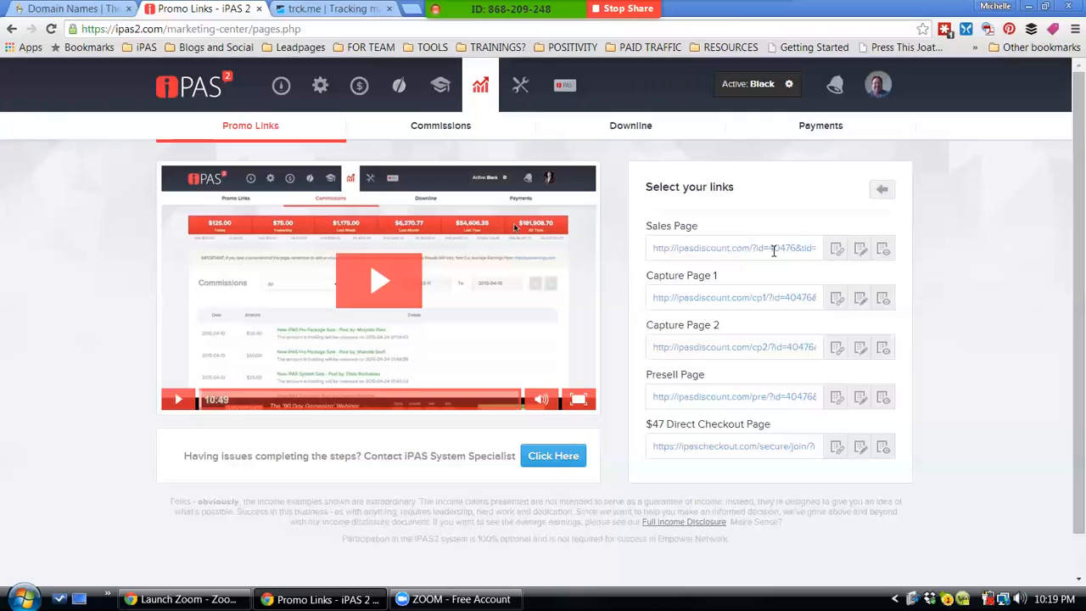
pyautogui.click(837, 252)
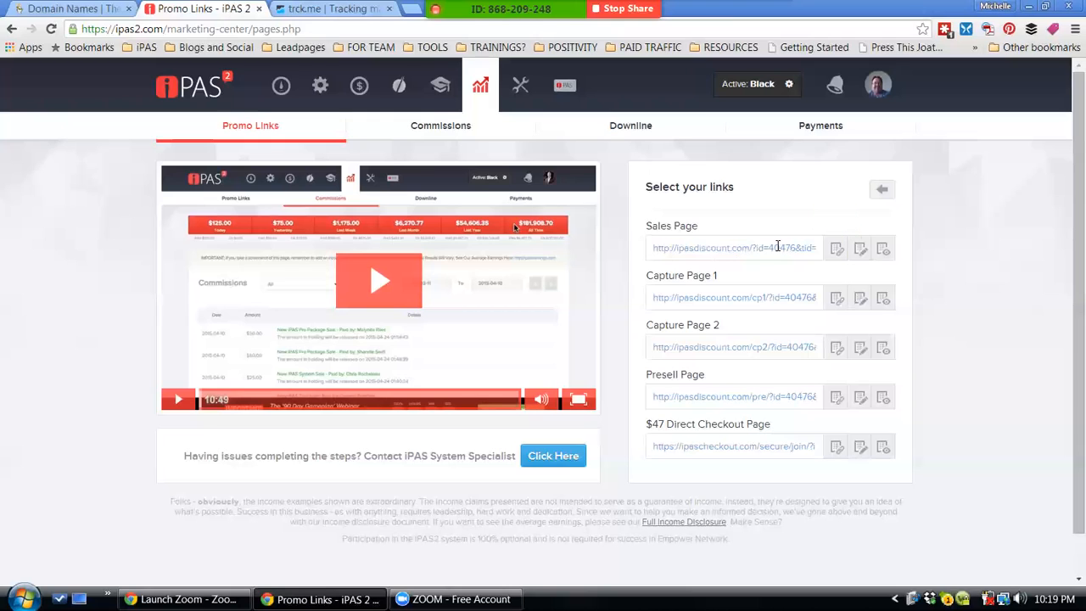
pyautogui.click(338, 12)
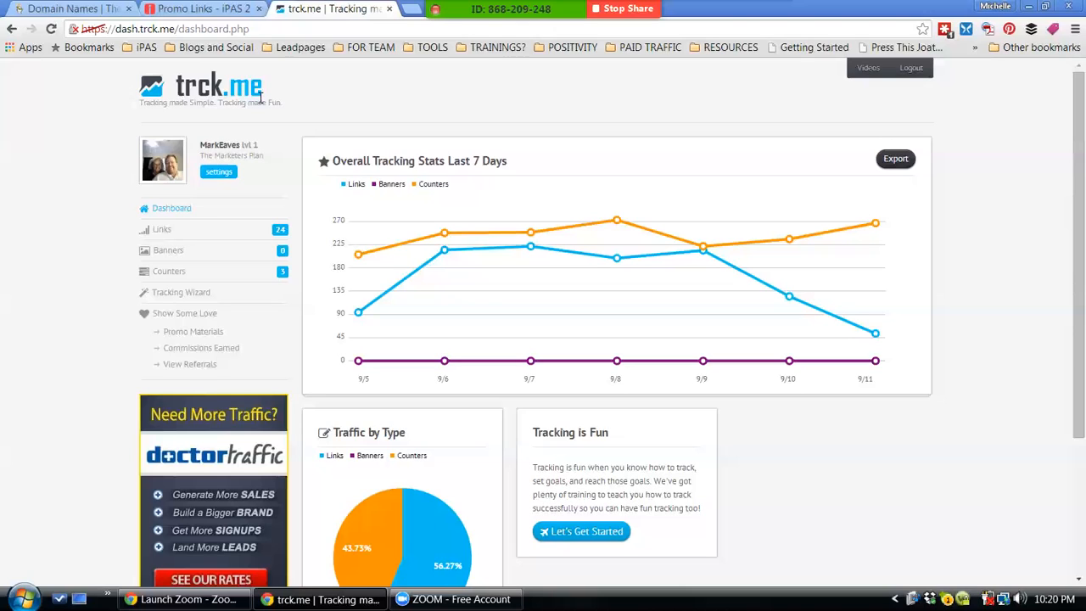
# - Create a link-hits tracker 'ipas training video - do not use' for the pasted sales URL plus 'ipasvideo'
pyautogui.click(164, 232)
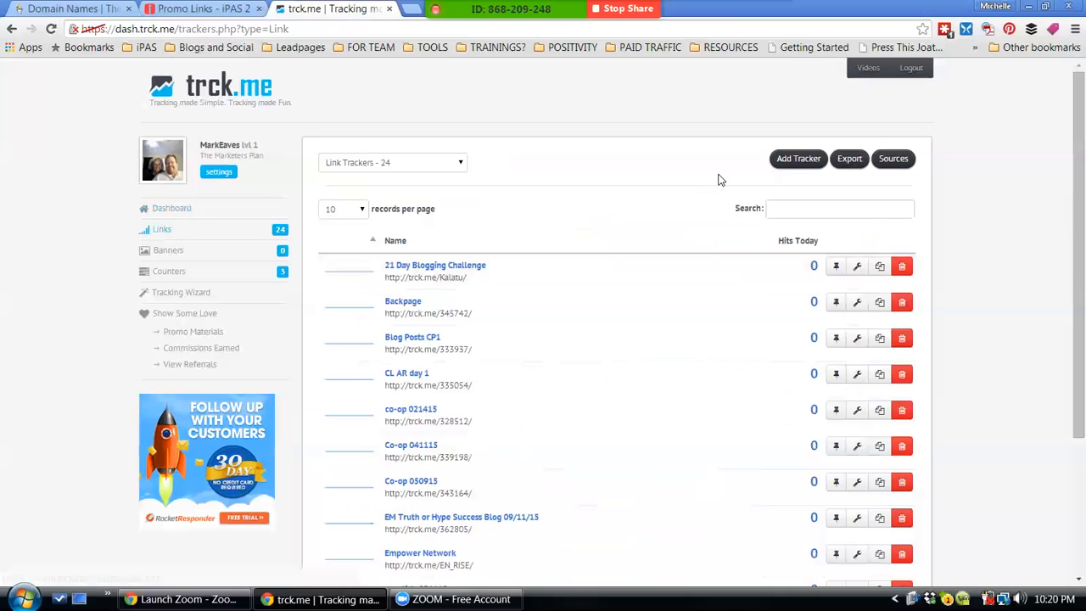
pyautogui.click(780, 164)
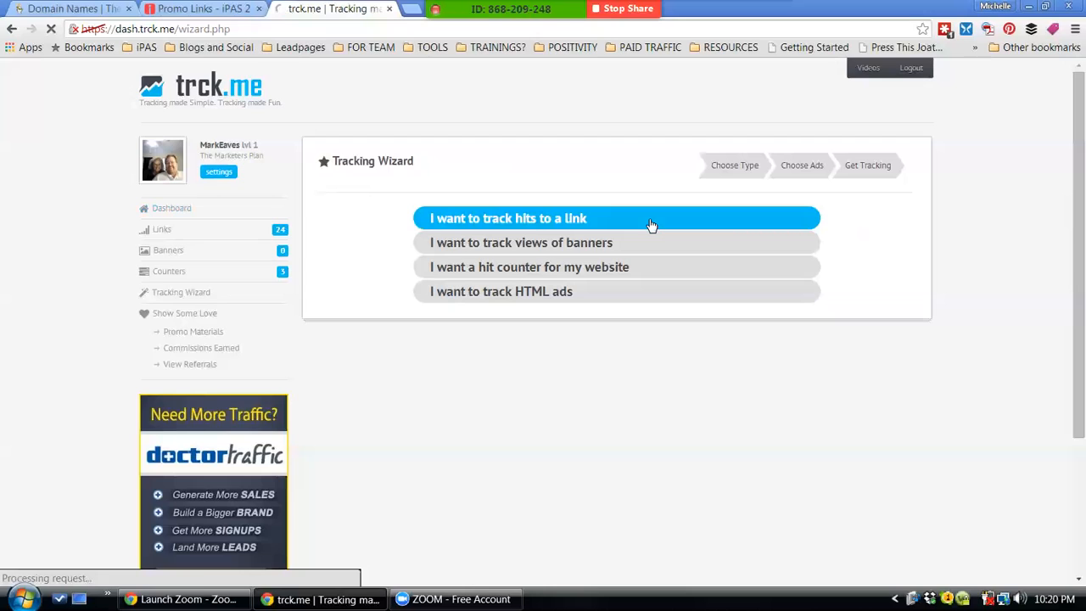
pyautogui.click(556, 226)
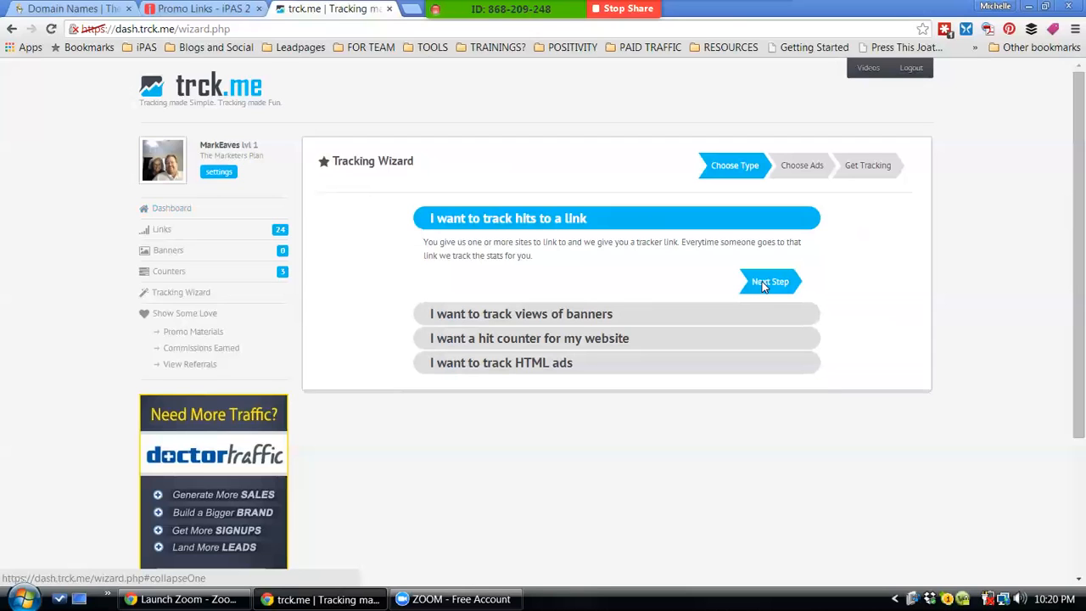
pyautogui.click(763, 284)
pyautogui.click(730, 281)
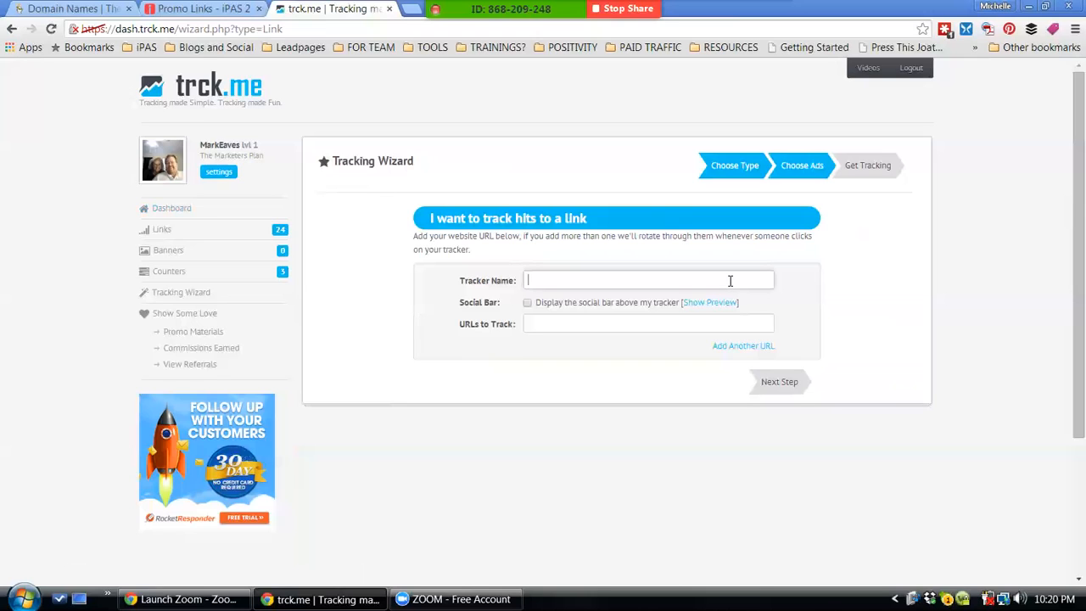
pyautogui.write('ipas training video - do not')
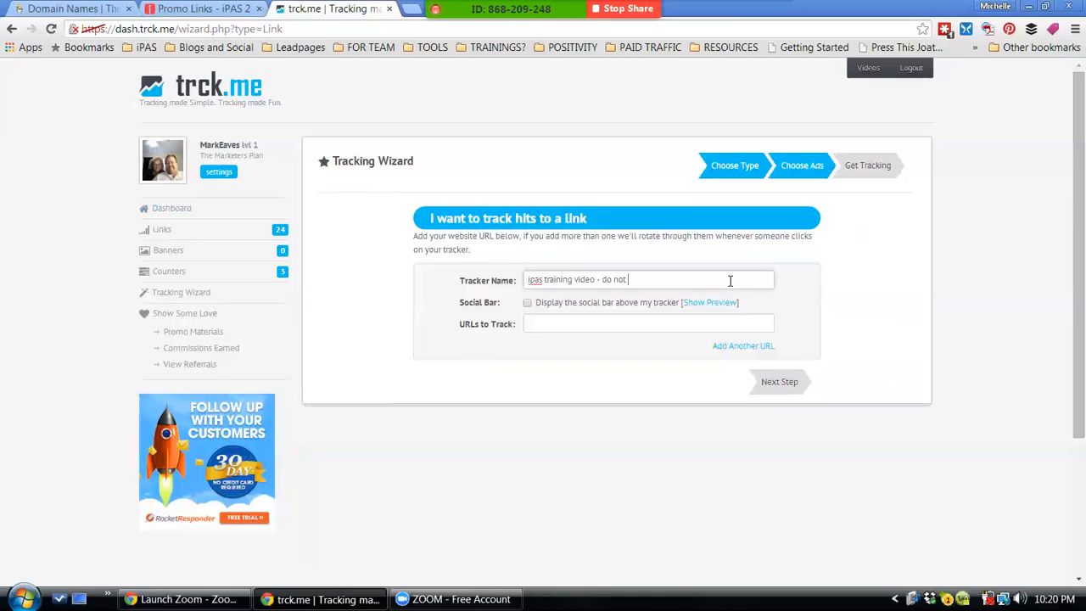
pyautogui.write(' use')
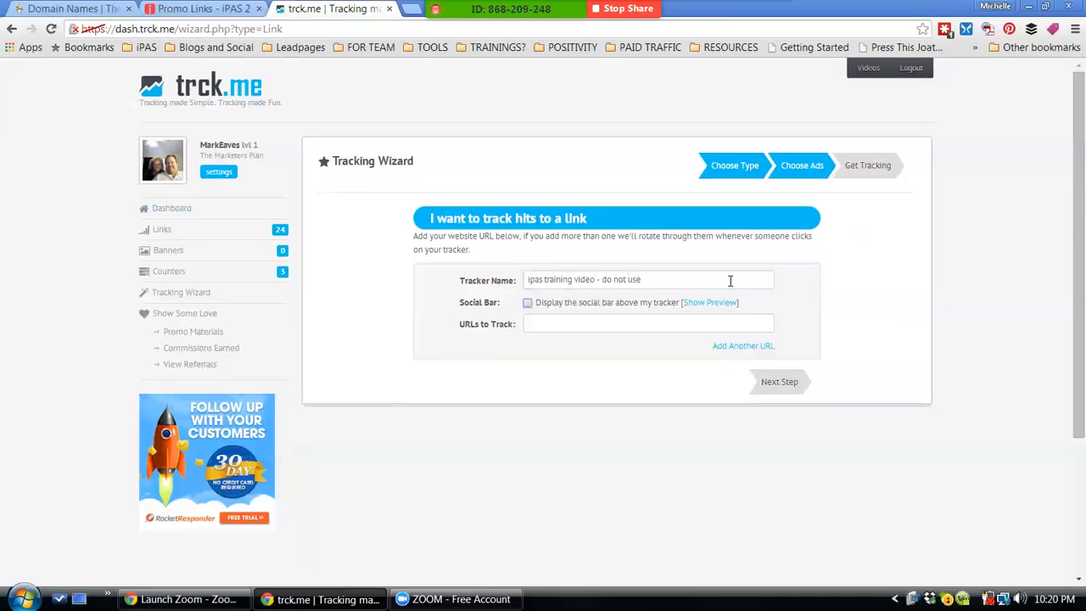
pyautogui.click(702, 328)
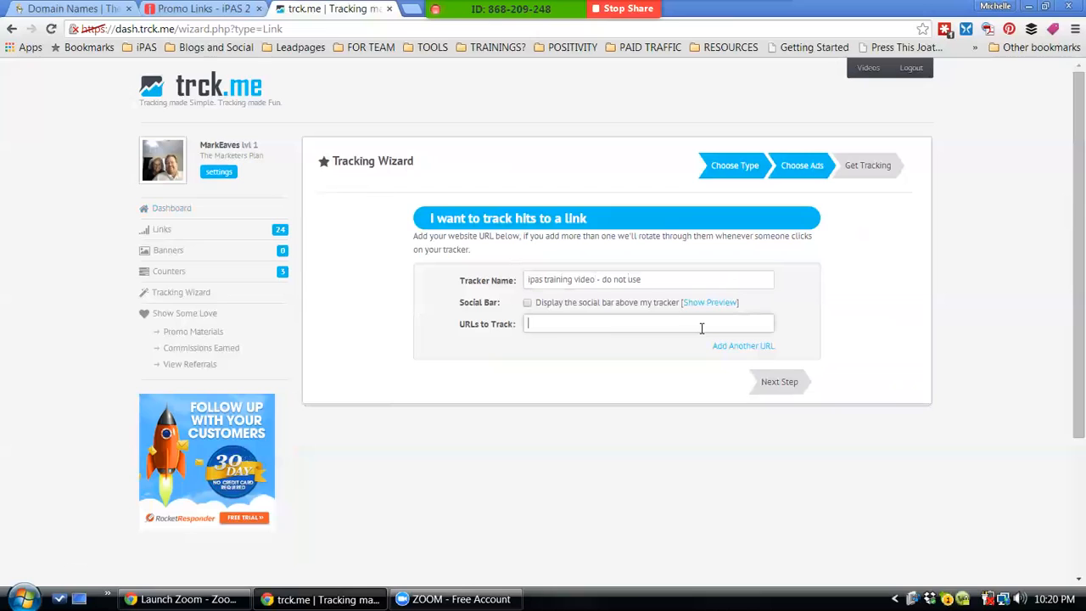
pyautogui.hotkey('ctrl', 'v')
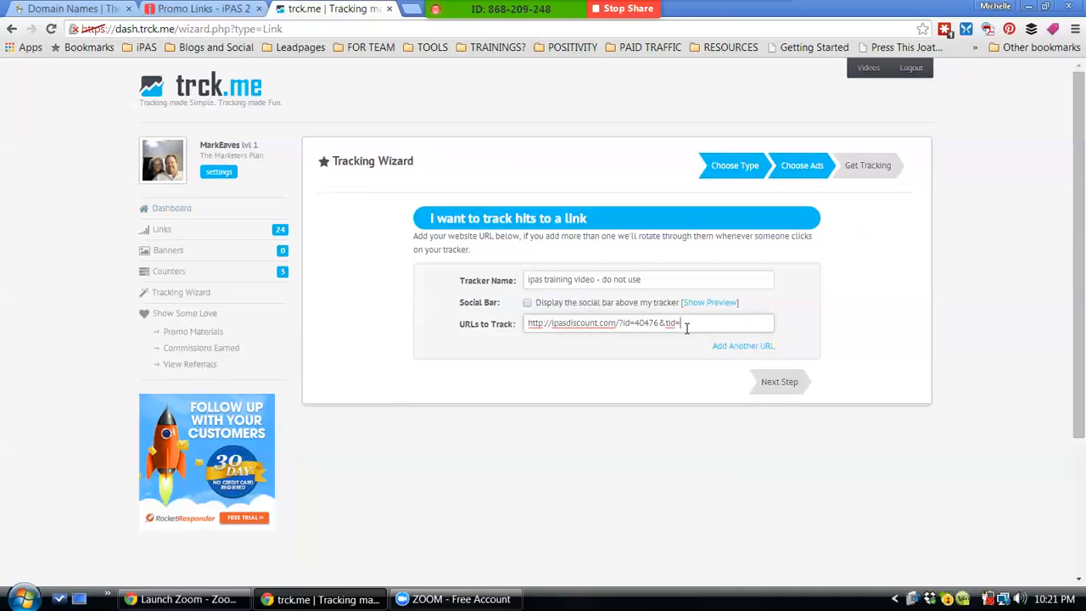
pyautogui.write('ipasvideo')
pyautogui.click(780, 391)
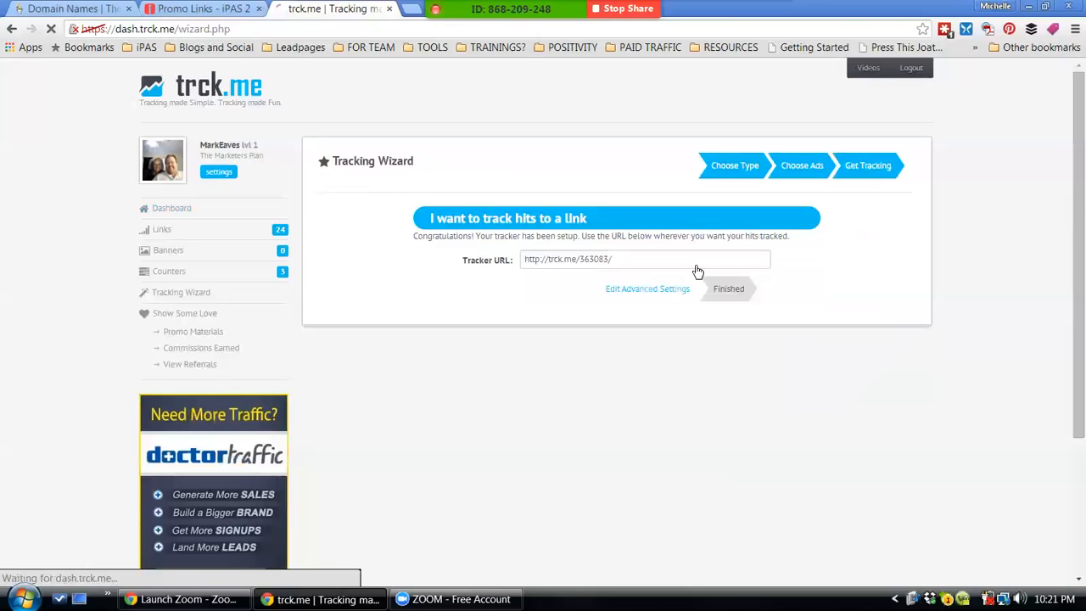
# - Take the trck.me/363083 tracker link, log out, close trck.me and open a blank tab
pyautogui.click(628, 256)
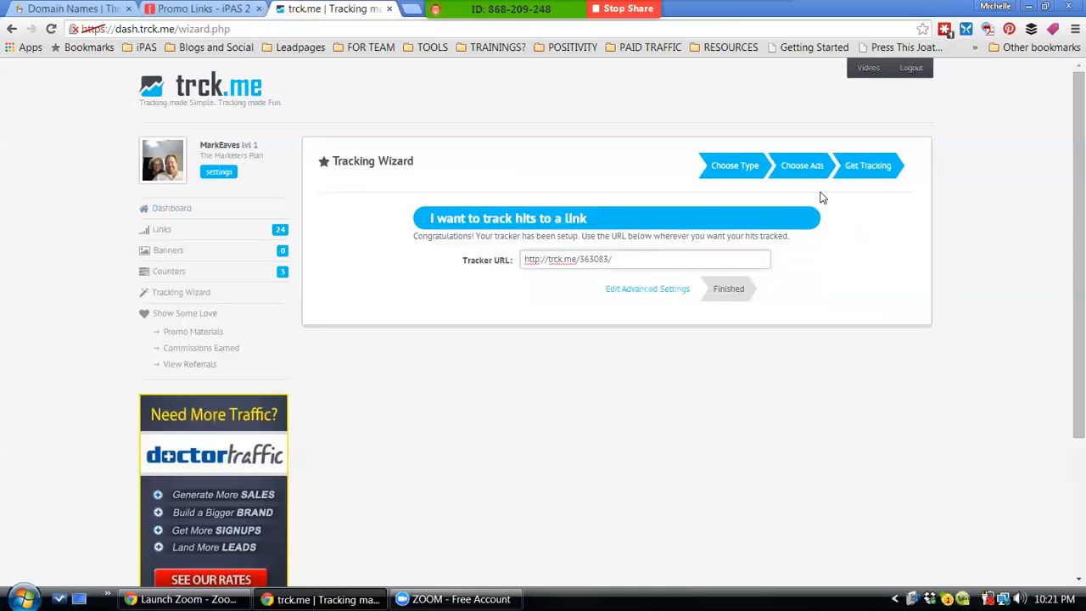
pyautogui.click(911, 68)
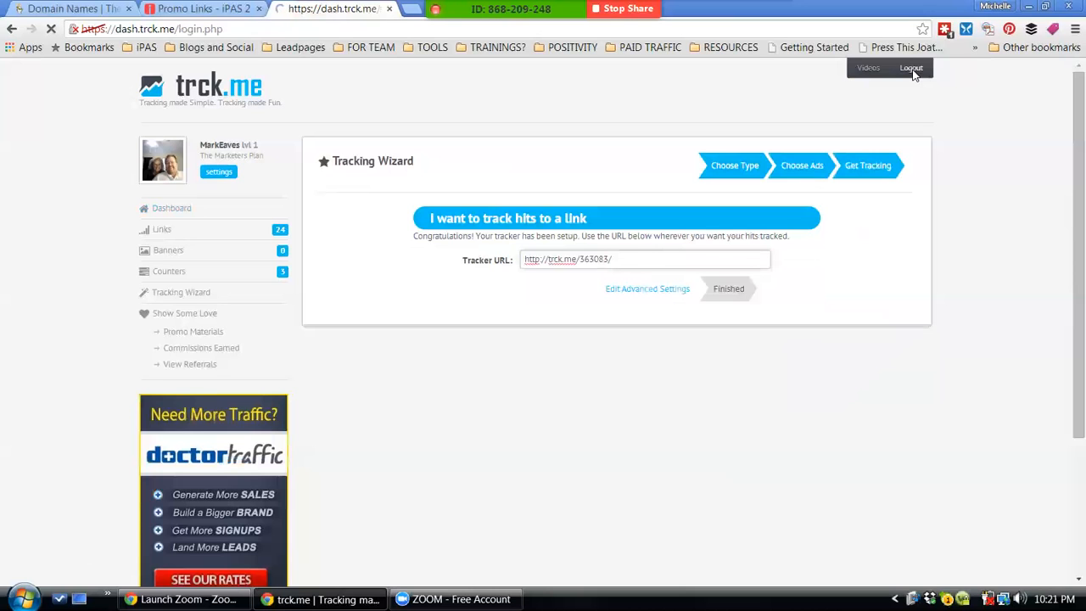
pyautogui.click(389, 8)
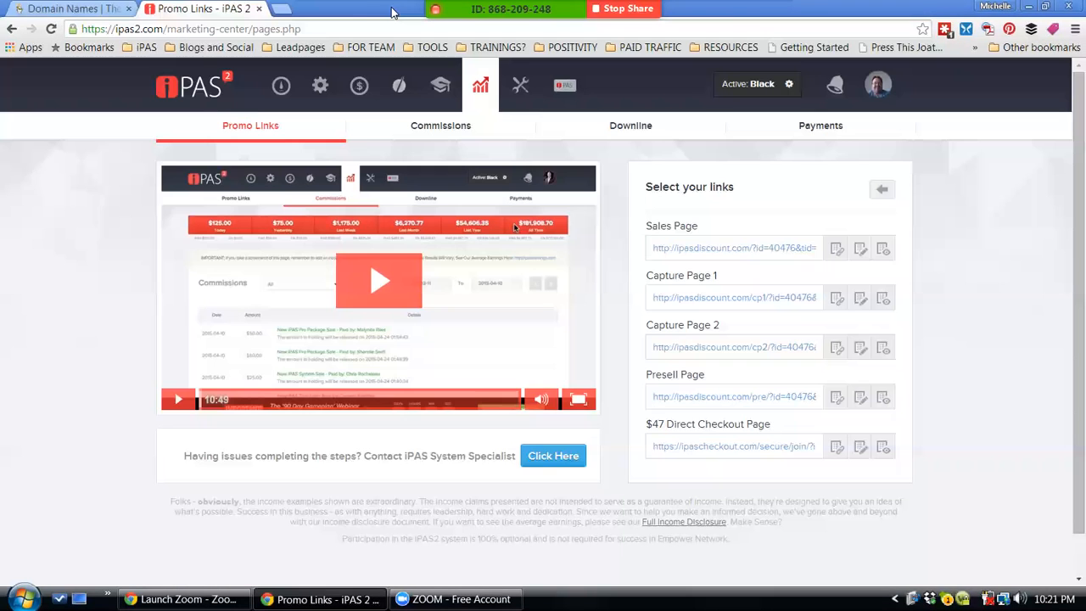
pyautogui.hotkey('ctrl', 't')
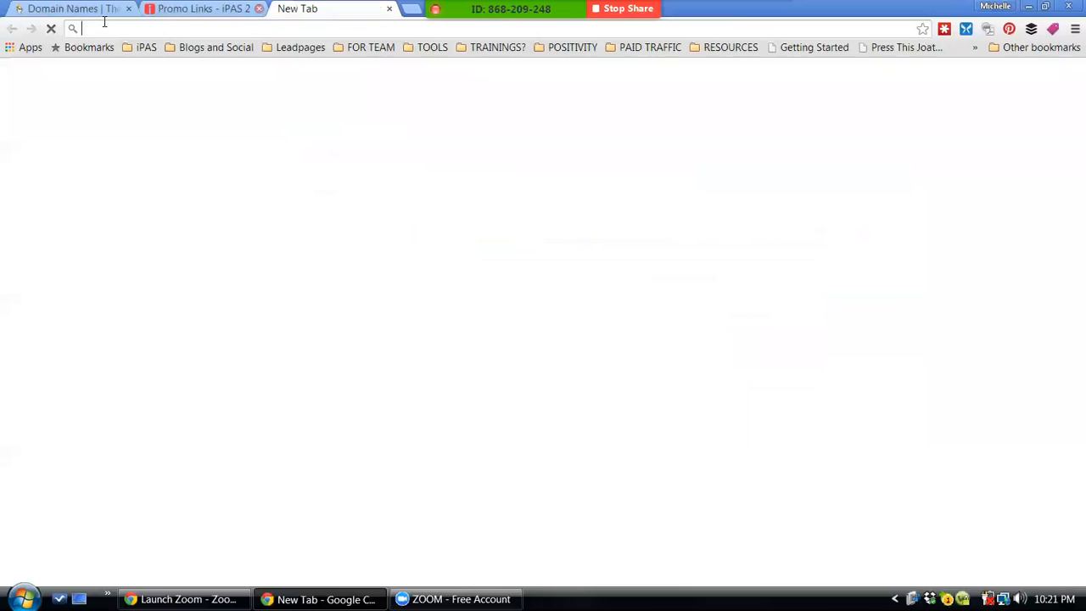
# - Search GoDaddy for yourmoneysystem.us, shown available at $1.00 first year, and select it
pyautogui.click(77, 8)
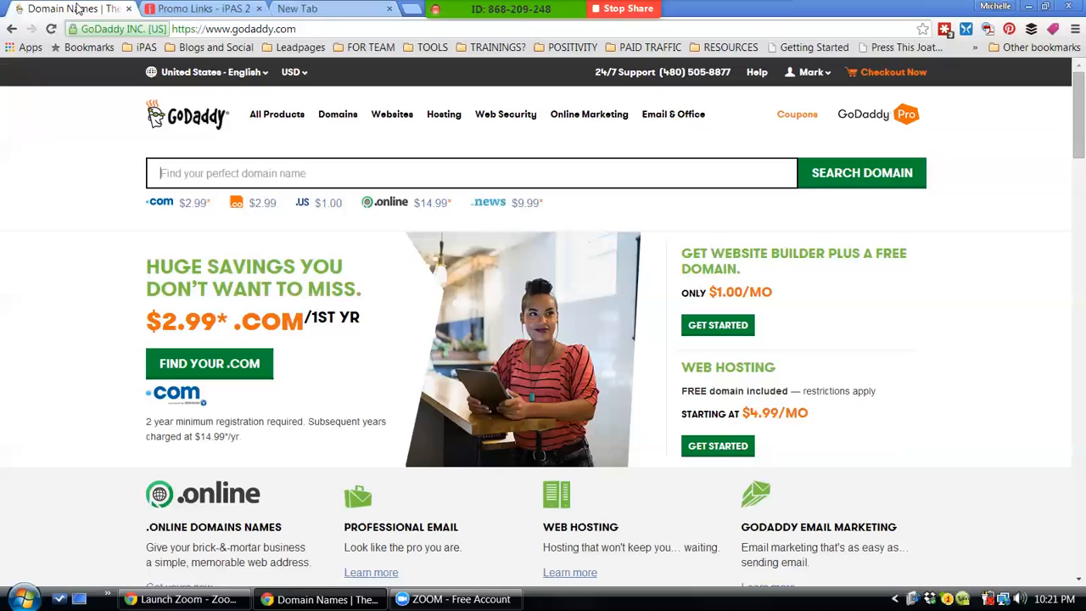
pyautogui.click(215, 170)
pyautogui.write('yourm')
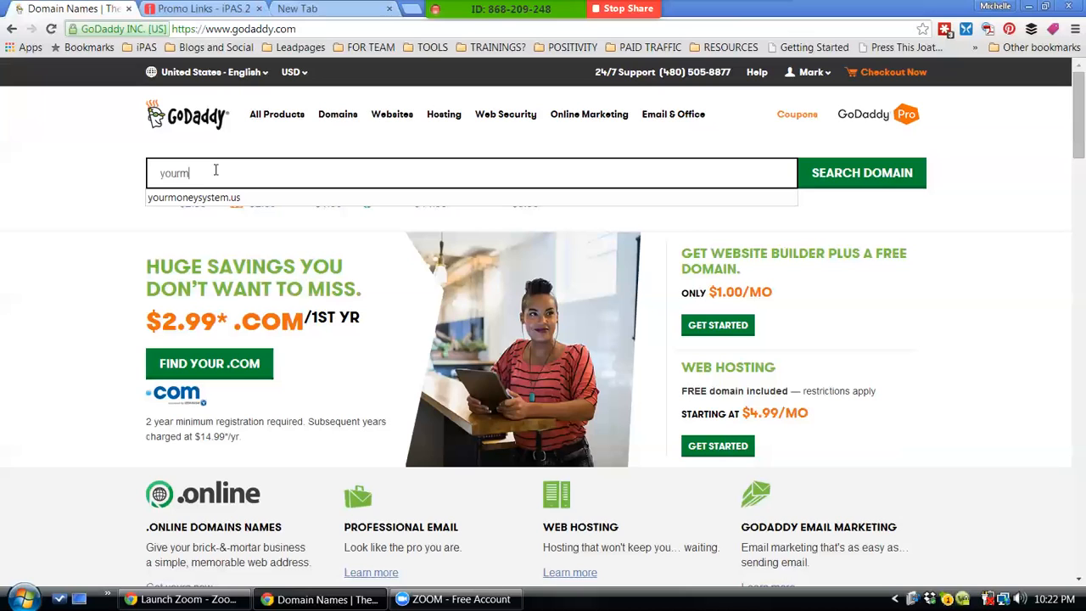
pyautogui.write('oney')
pyautogui.click(217, 198)
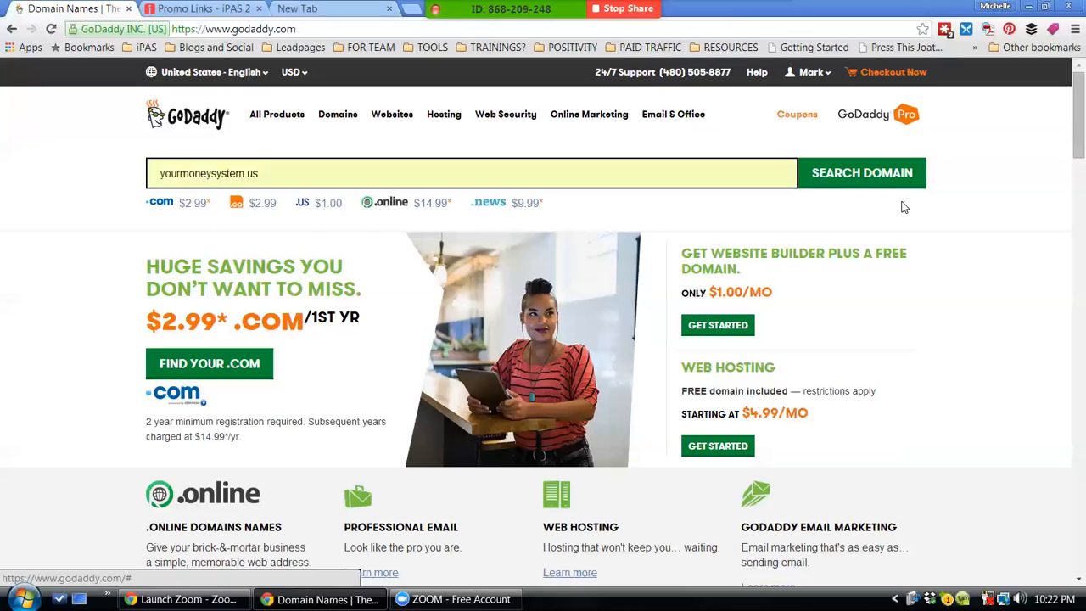
pyautogui.click(872, 174)
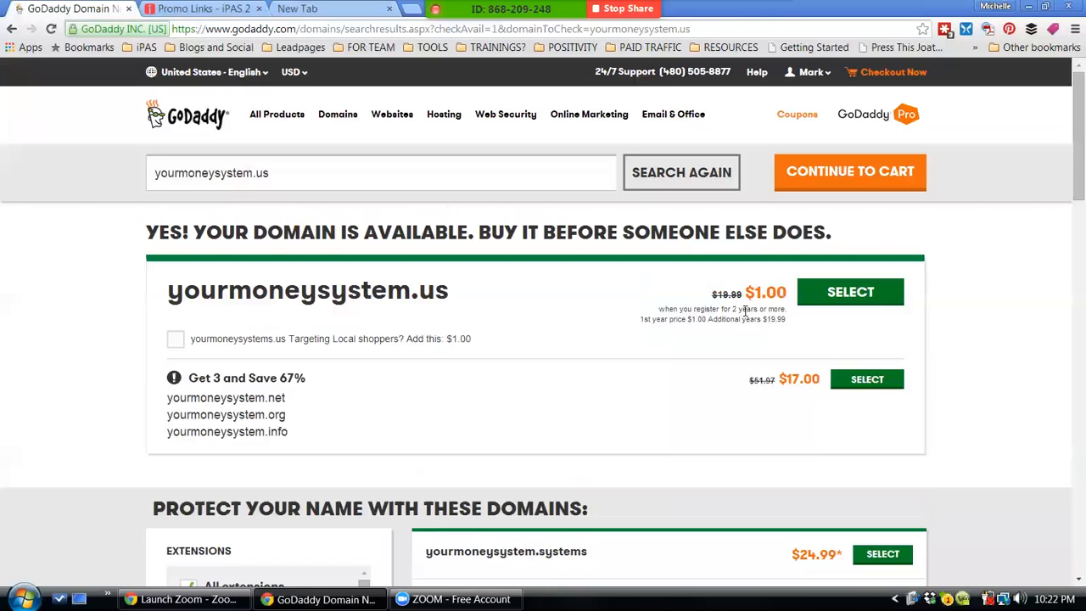
pyautogui.click(830, 303)
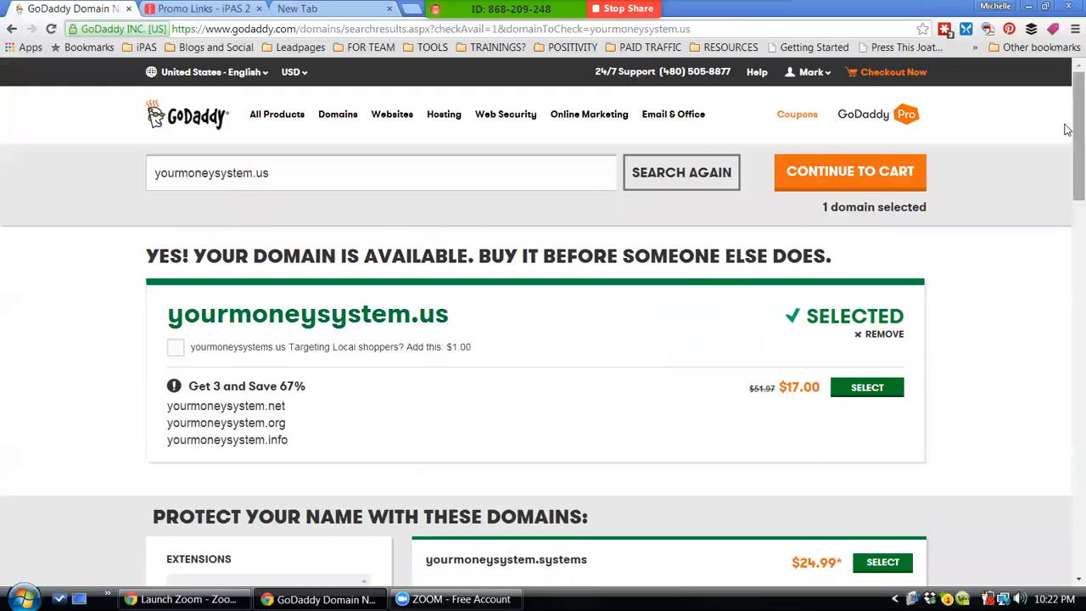
# - Check the $1,487.00 premium yourmoneysystem.com, then continue to cart with only yourmoneysystem.us
pyautogui.scroll(-4, 1068, 213)
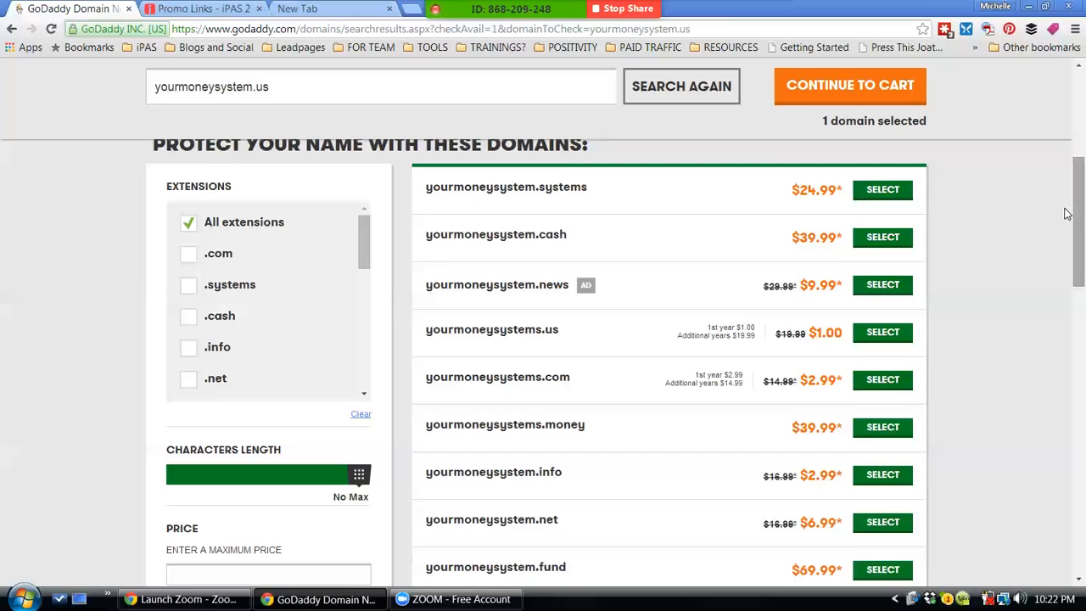
pyautogui.click(582, 91)
pyautogui.press('BackSpace')
pyautogui.press('BackSpace')
pyautogui.write('com')
pyautogui.press('Return')
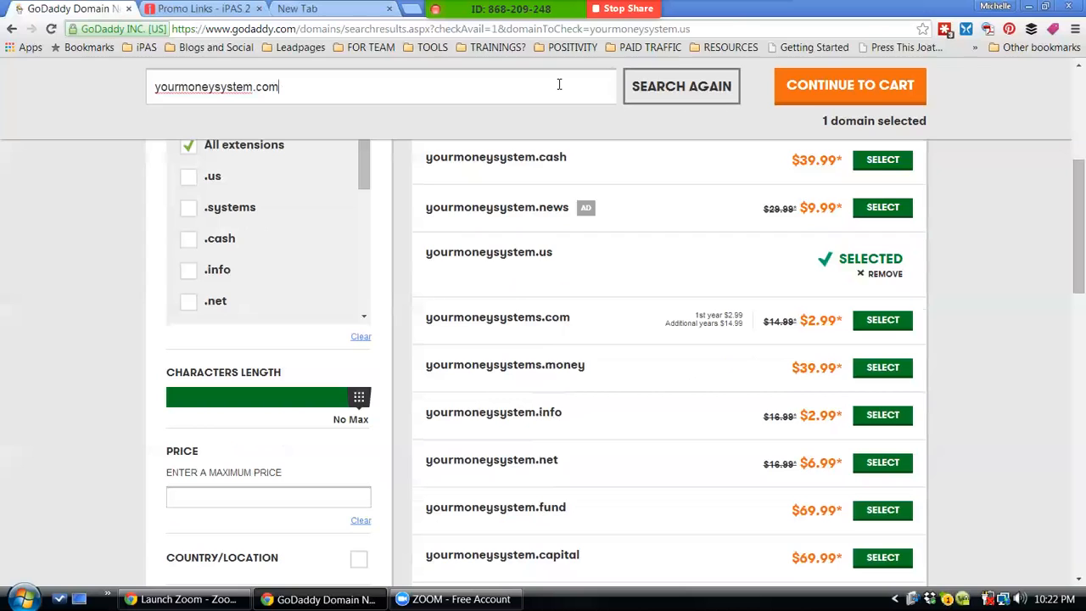
pyautogui.scroll(5, 1067, 173)
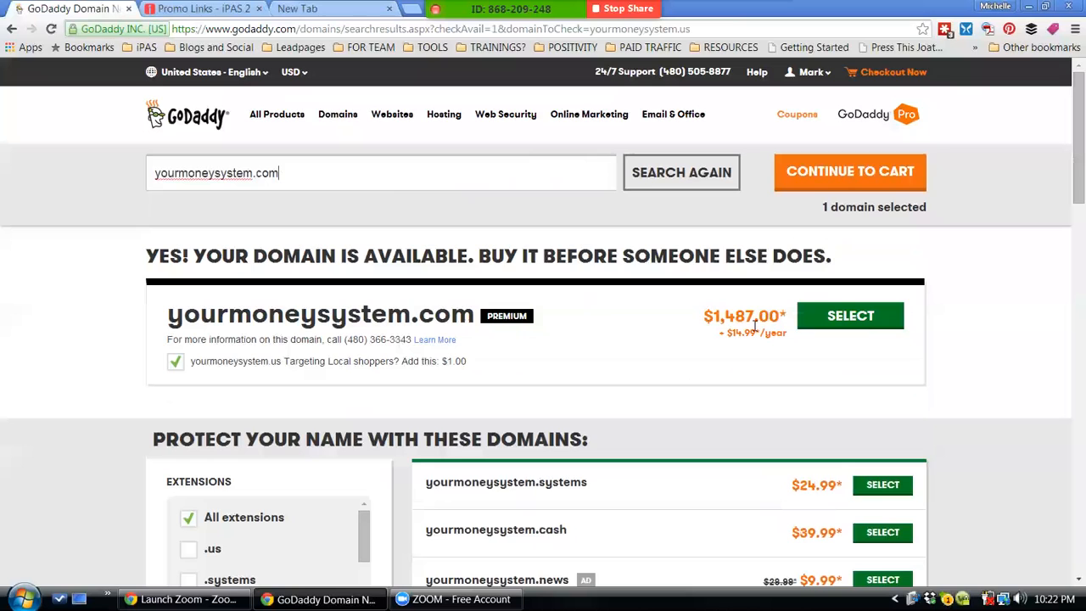
pyautogui.scroll(-1, 1067, 188)
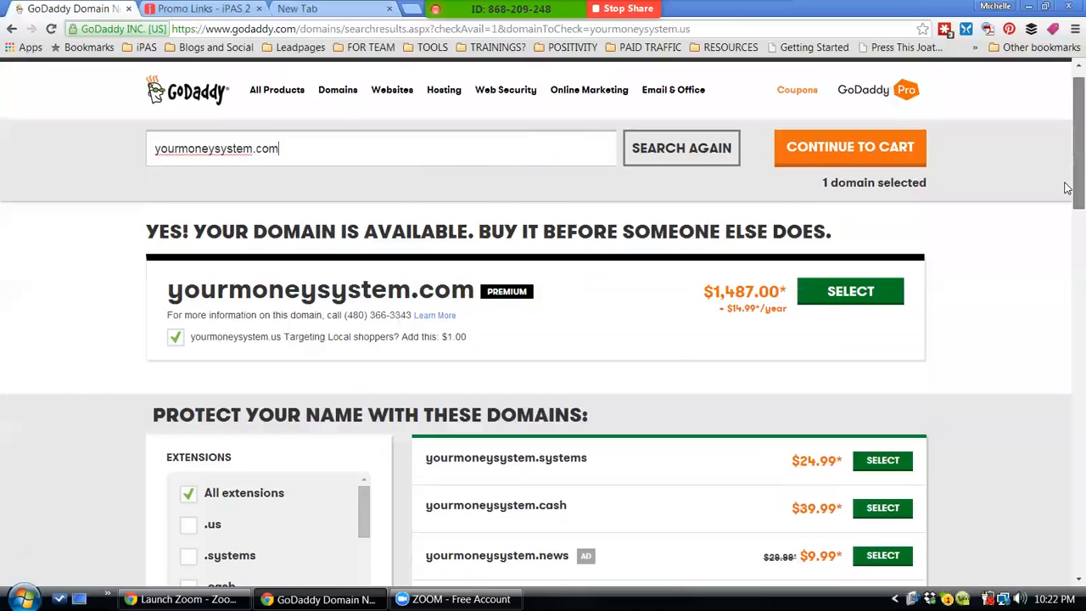
pyautogui.scroll(-3, 1067, 187)
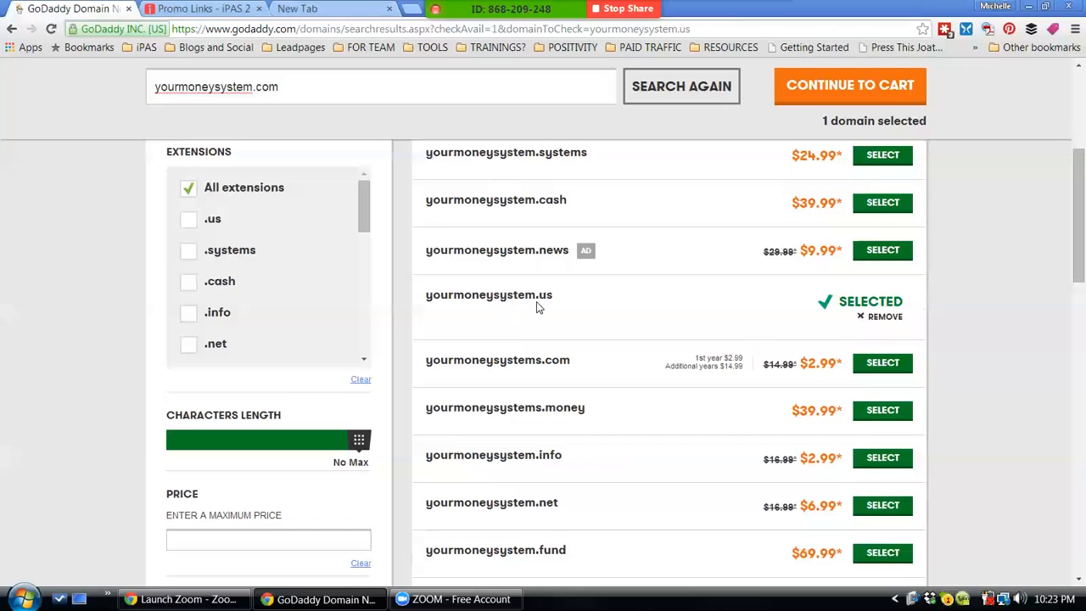
pyautogui.click(798, 89)
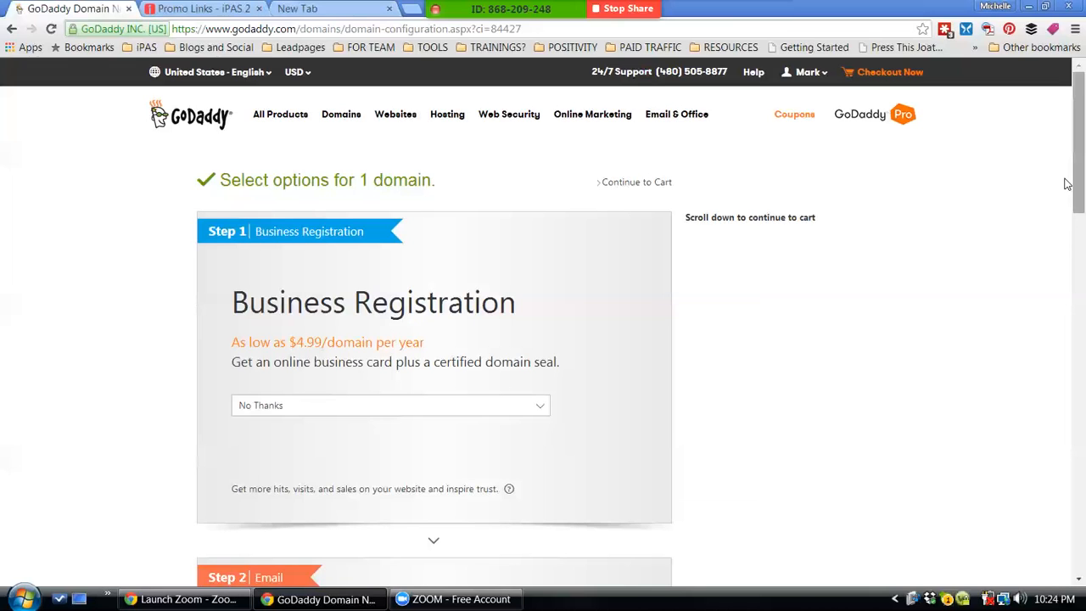
# - Leave business registration, email and website builder on No Thanks, continue, then go to the new tab
pyautogui.scroll(-3, 1068, 184)
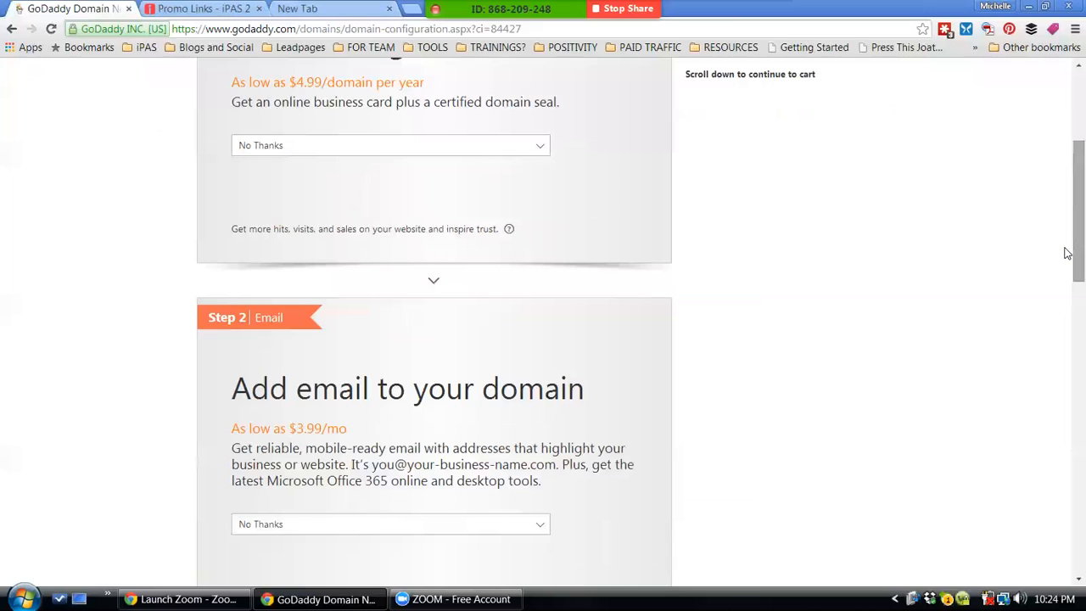
pyautogui.scroll(-2, 1067, 304)
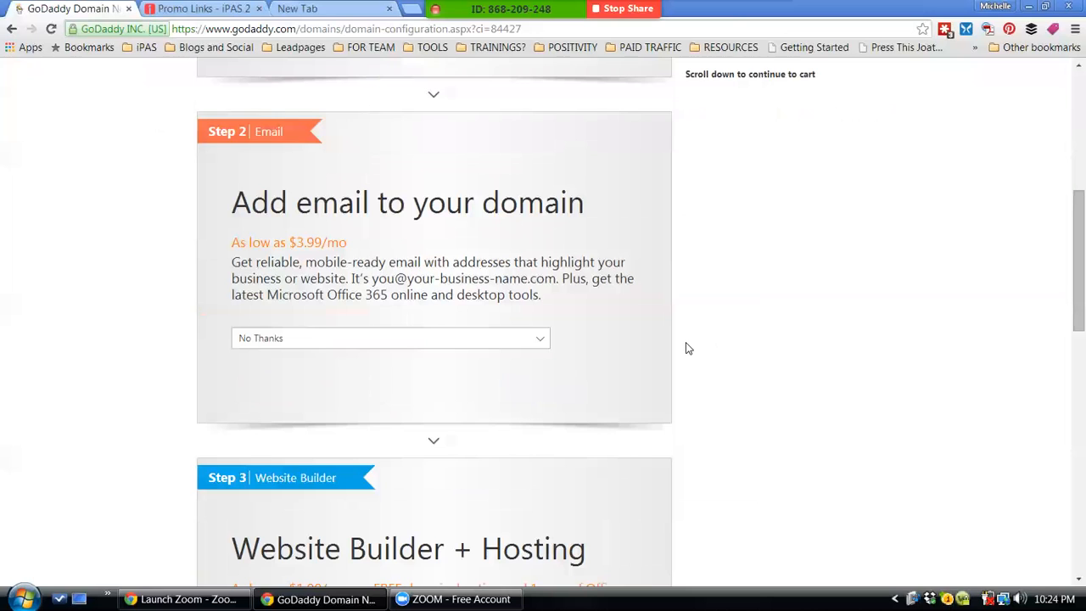
pyautogui.scroll(-4, 1067, 310)
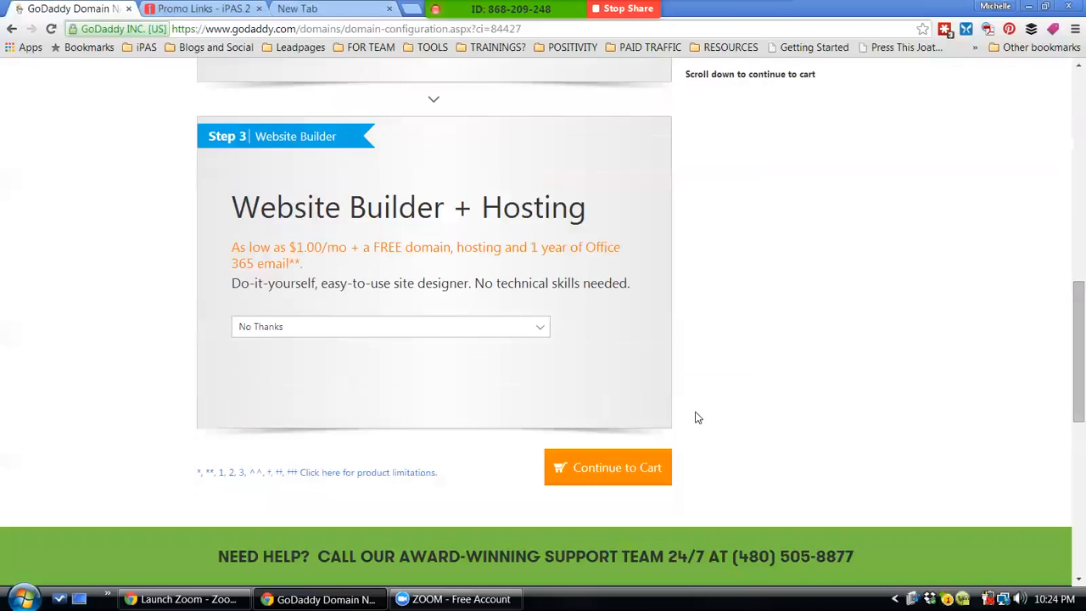
pyautogui.click(579, 484)
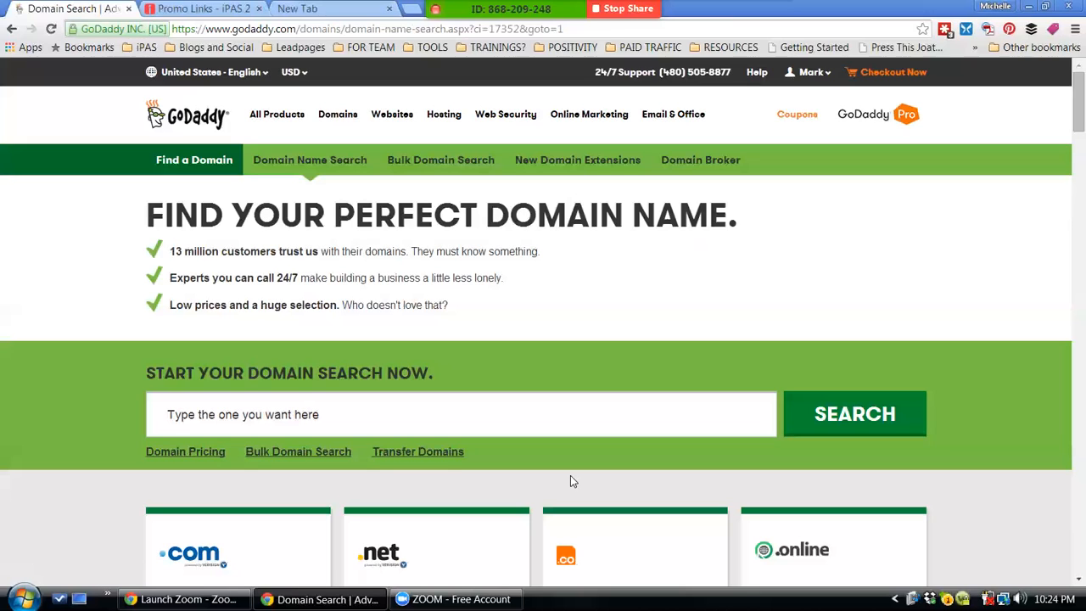
pyautogui.click(332, 10)
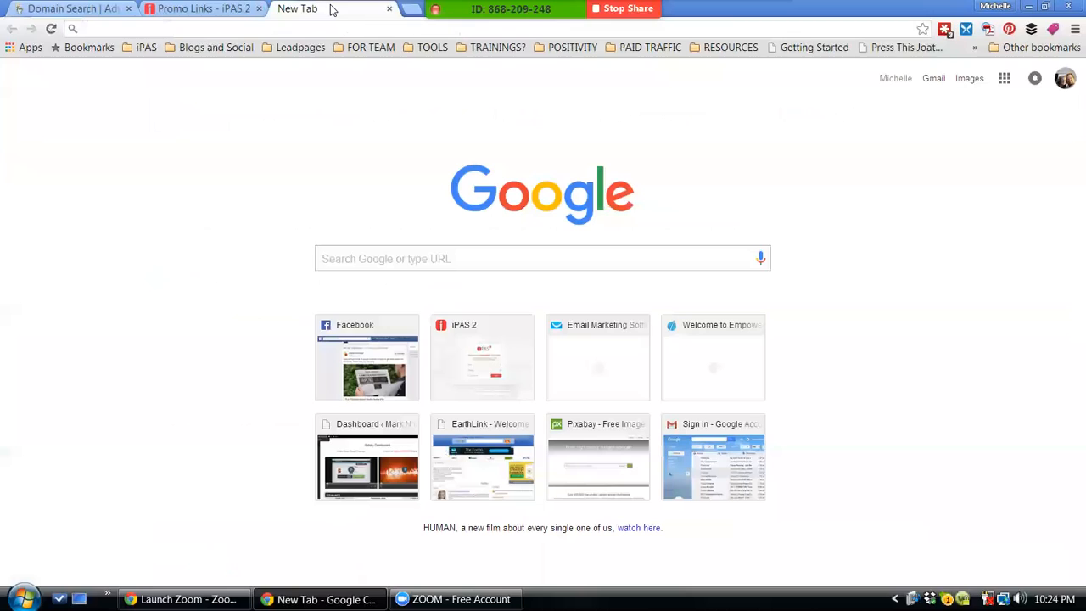
# - Load godaddy.com in the new tab, then Google 'godaddy promo codes'
pyautogui.write('godaddy.com')
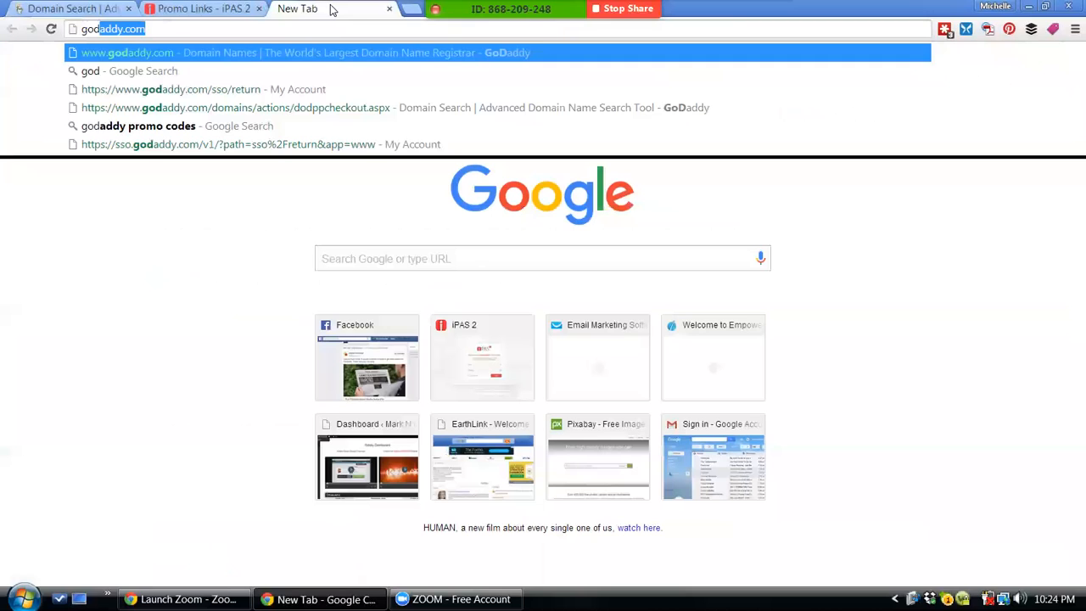
pyautogui.press('Return')
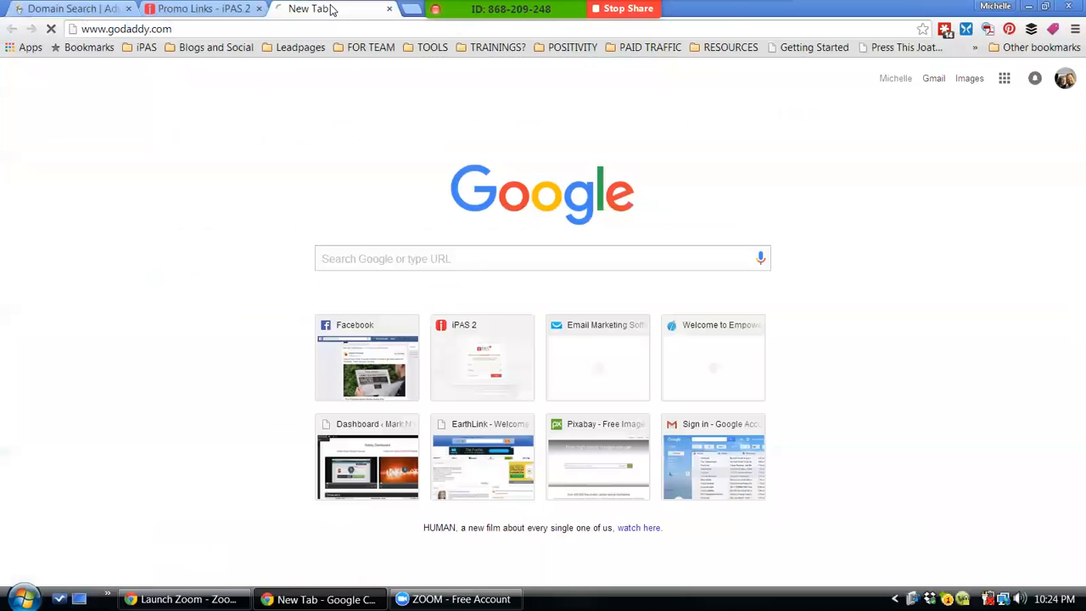
pyautogui.click(321, 21)
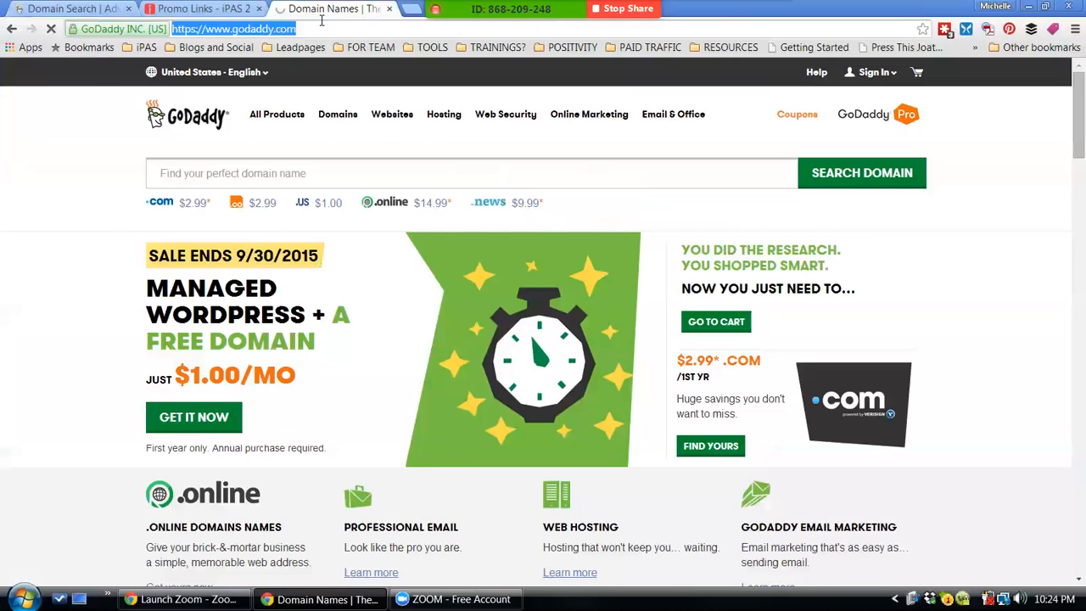
pyautogui.write('godaddy promo codes')
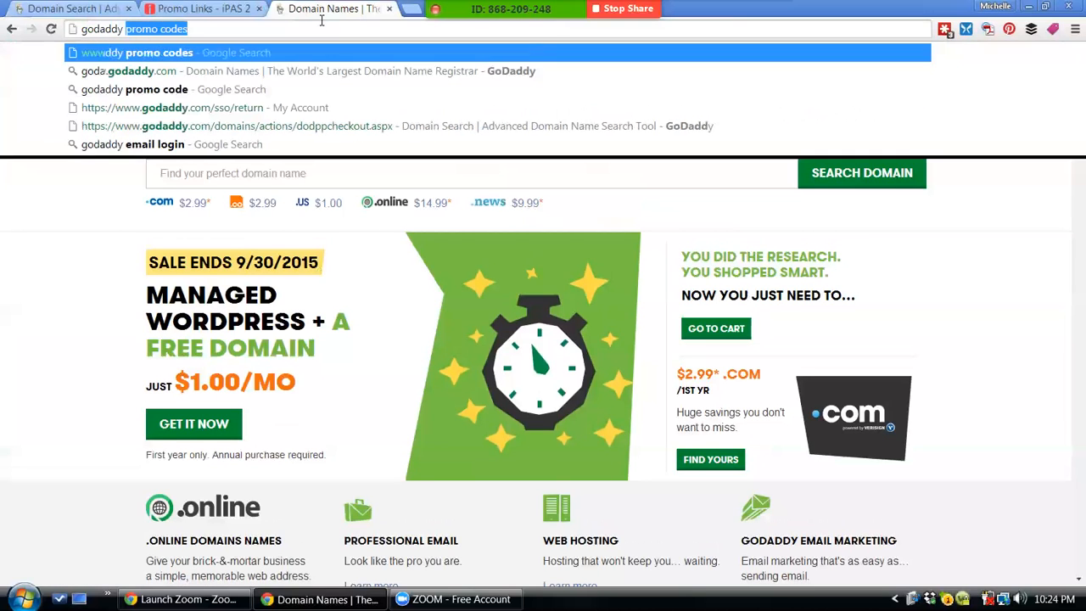
pyautogui.press('Return')
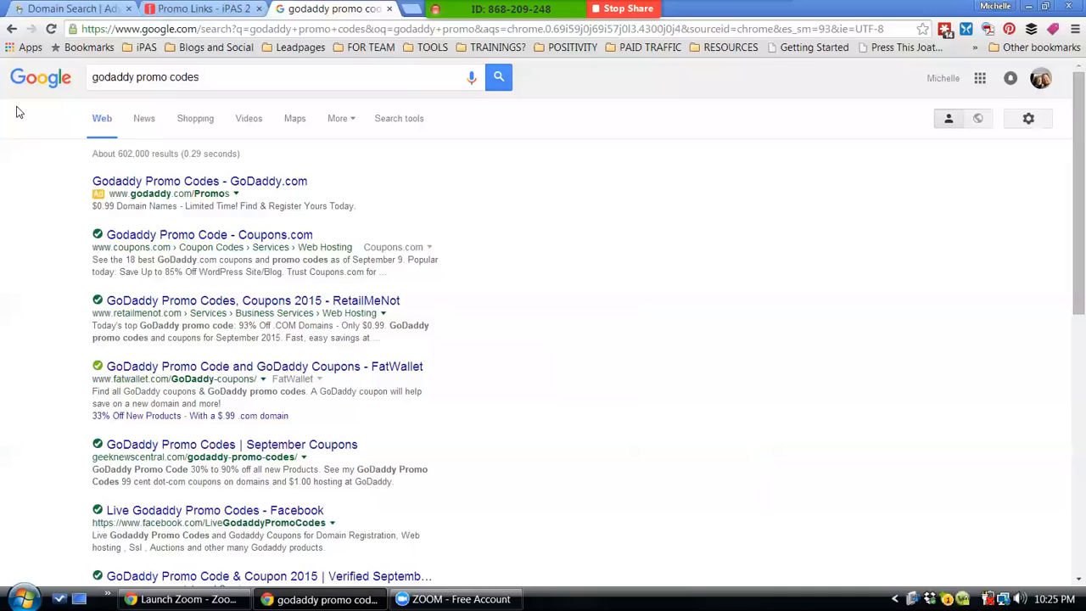
# - Log out of GoDaddy and sign back in using the saved LastPass login
pyautogui.click(51, 8)
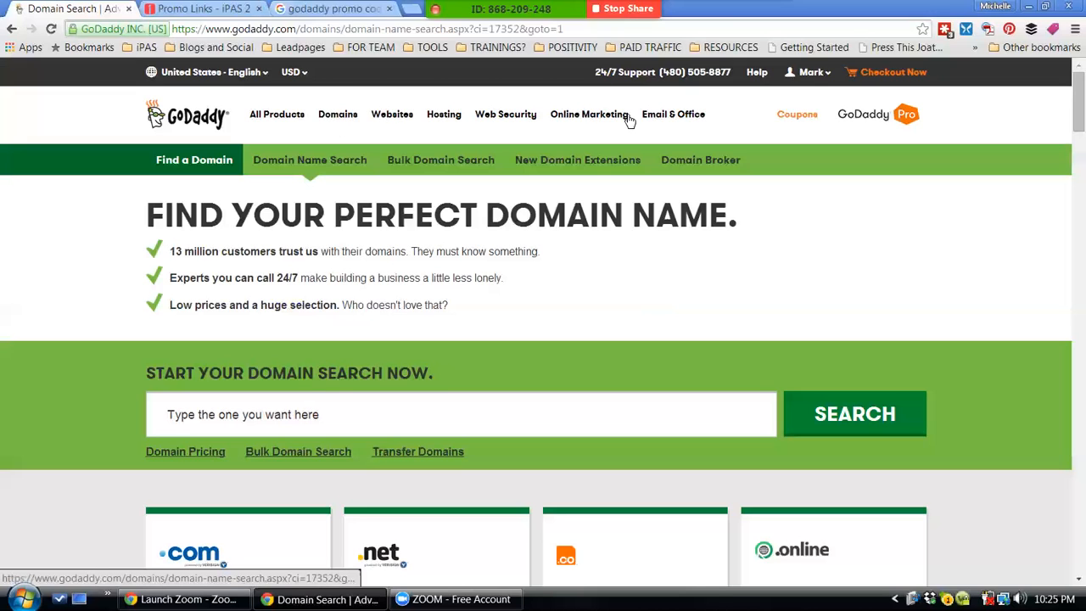
pyautogui.click(811, 73)
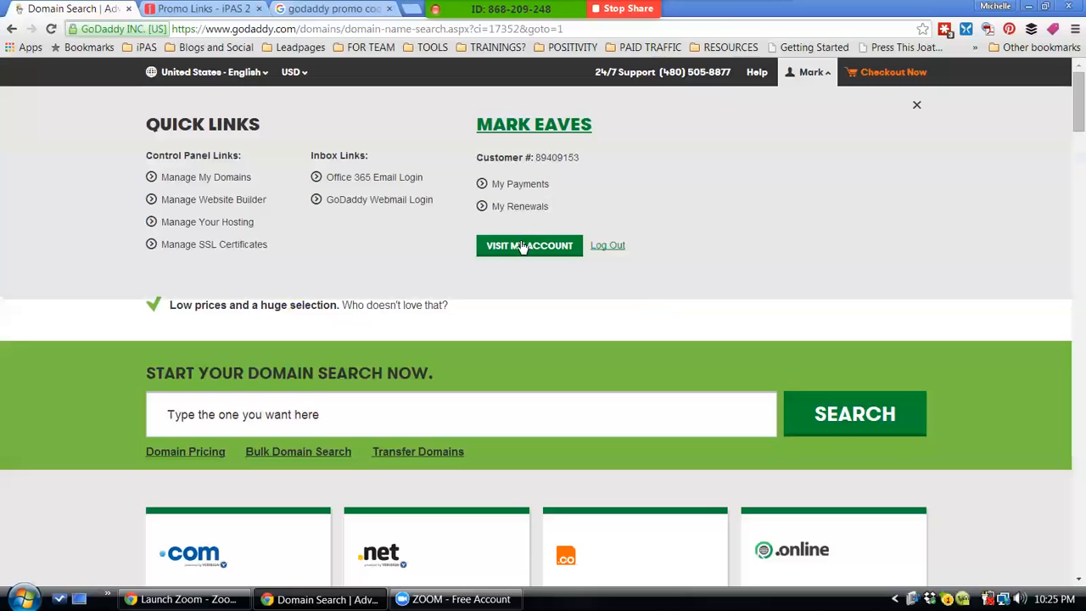
pyautogui.click(608, 245)
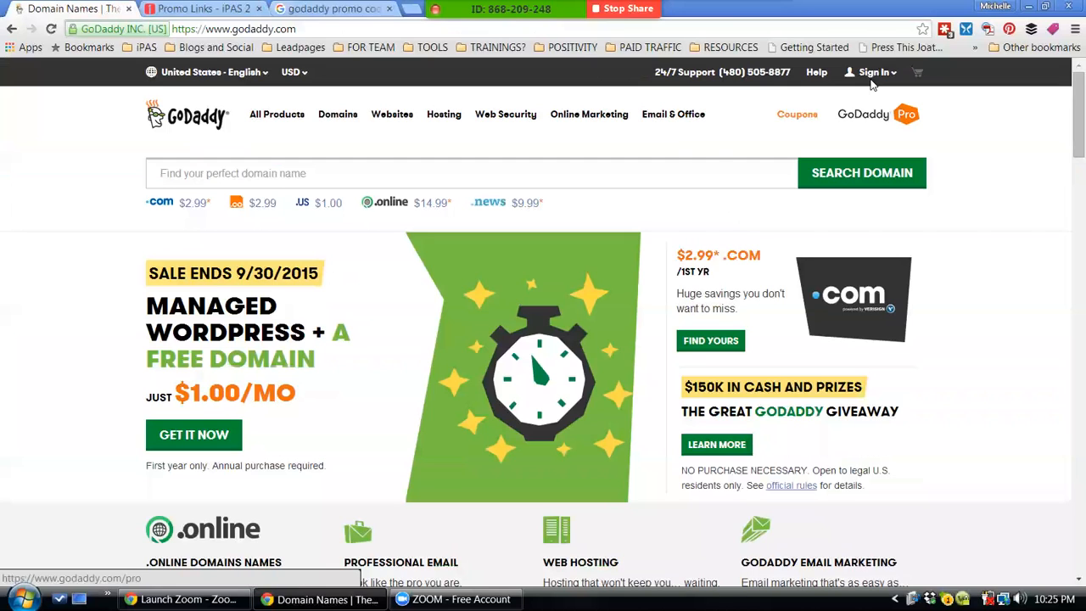
pyautogui.click(872, 78)
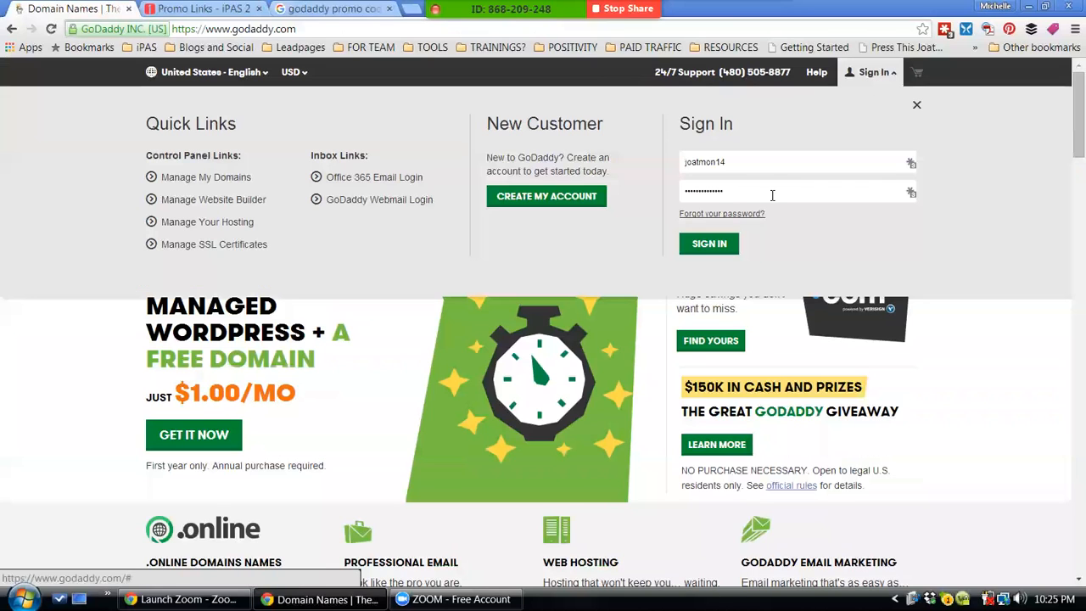
pyautogui.click(911, 163)
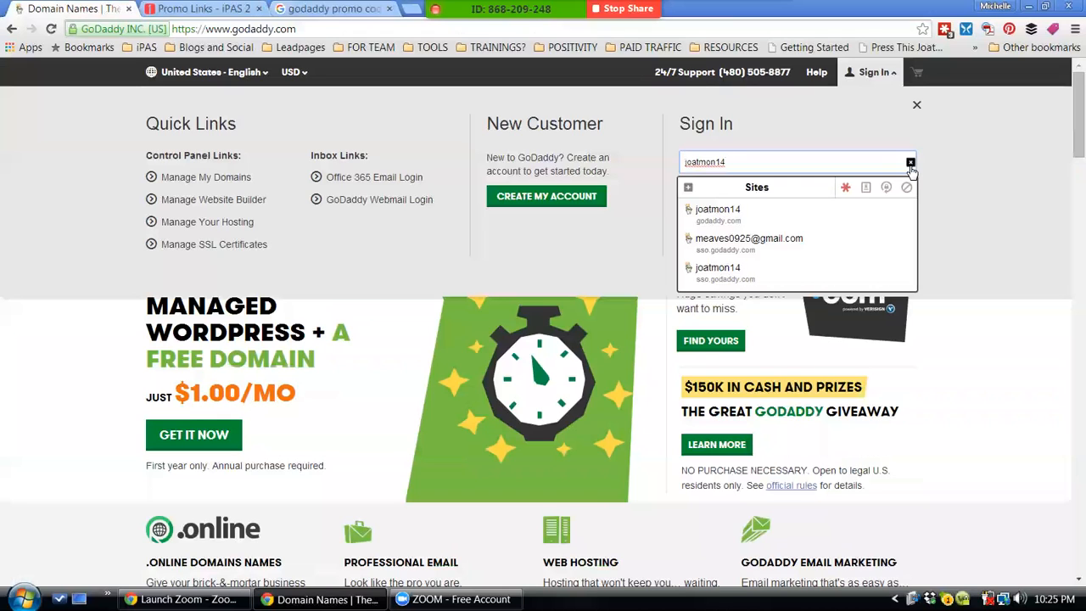
pyautogui.click(749, 277)
pyautogui.click(718, 247)
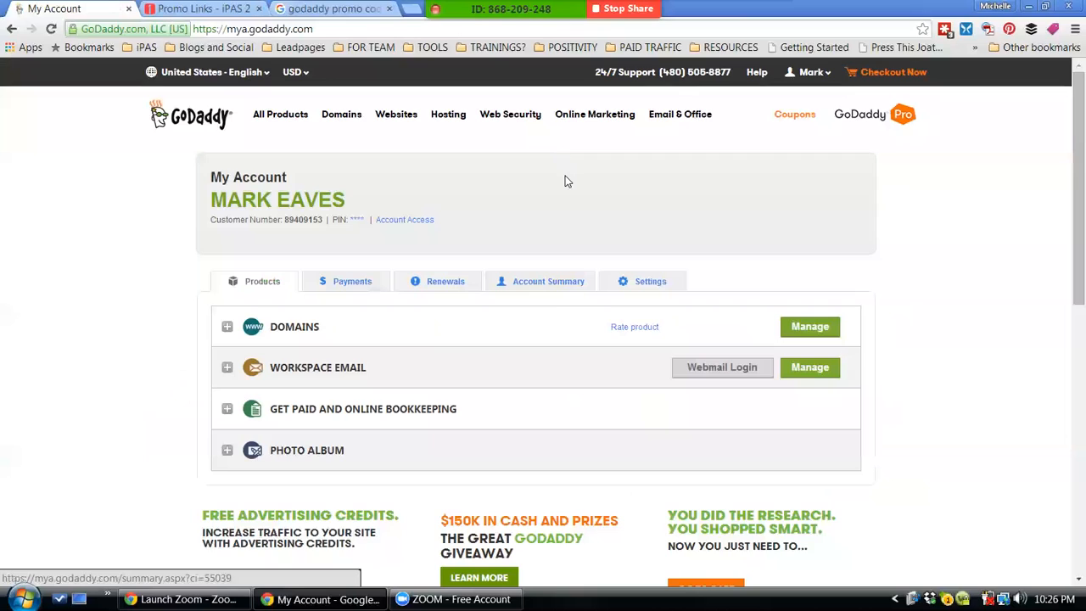
pyautogui.click(809, 330)
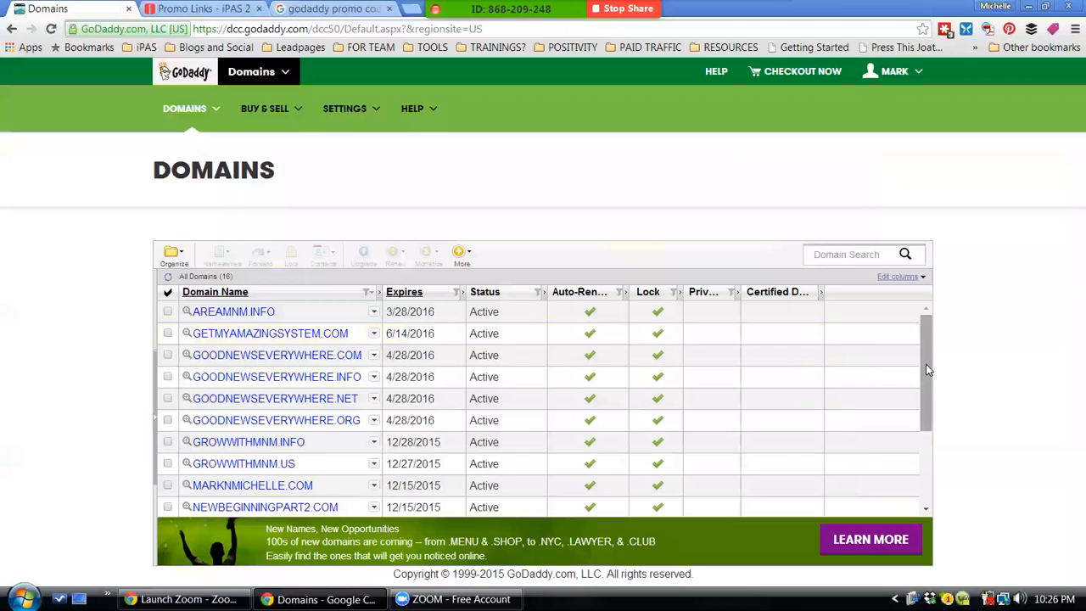
pyautogui.click(249, 465)
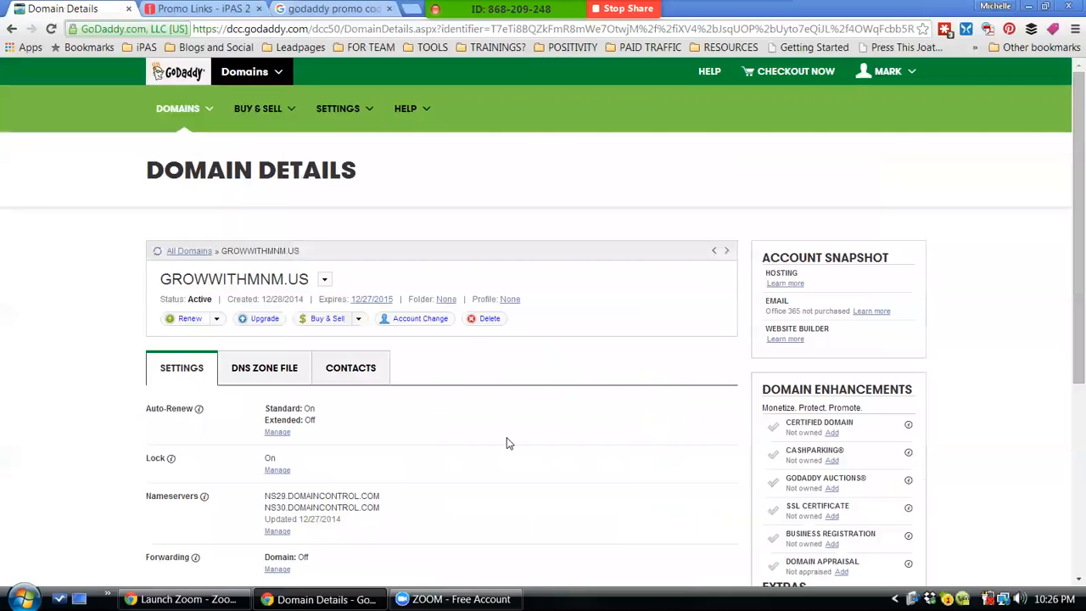
pyautogui.scroll(-2, 857, 328)
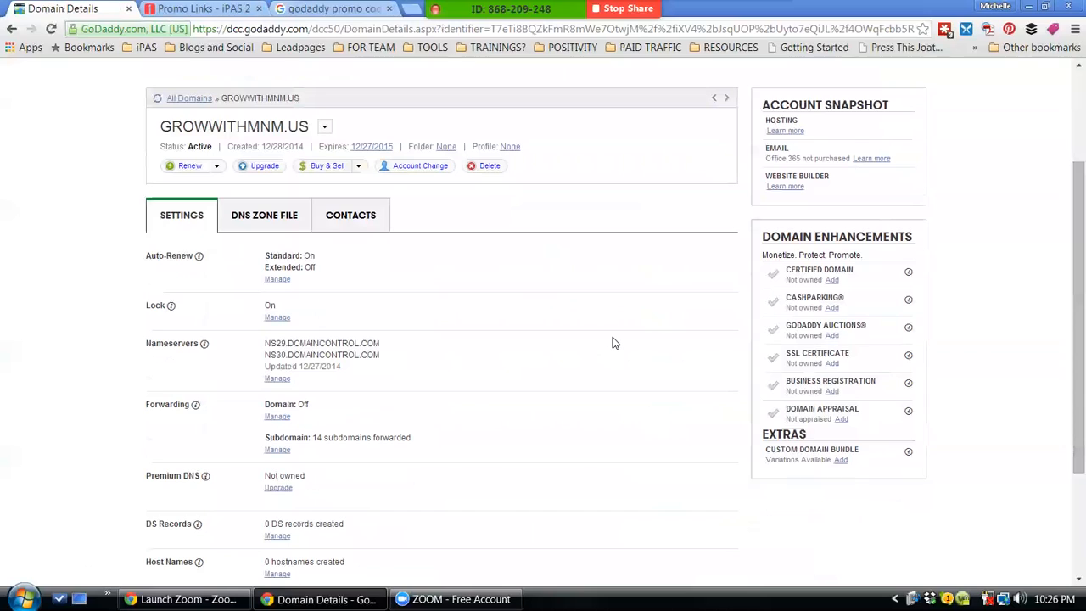
pyautogui.click(281, 417)
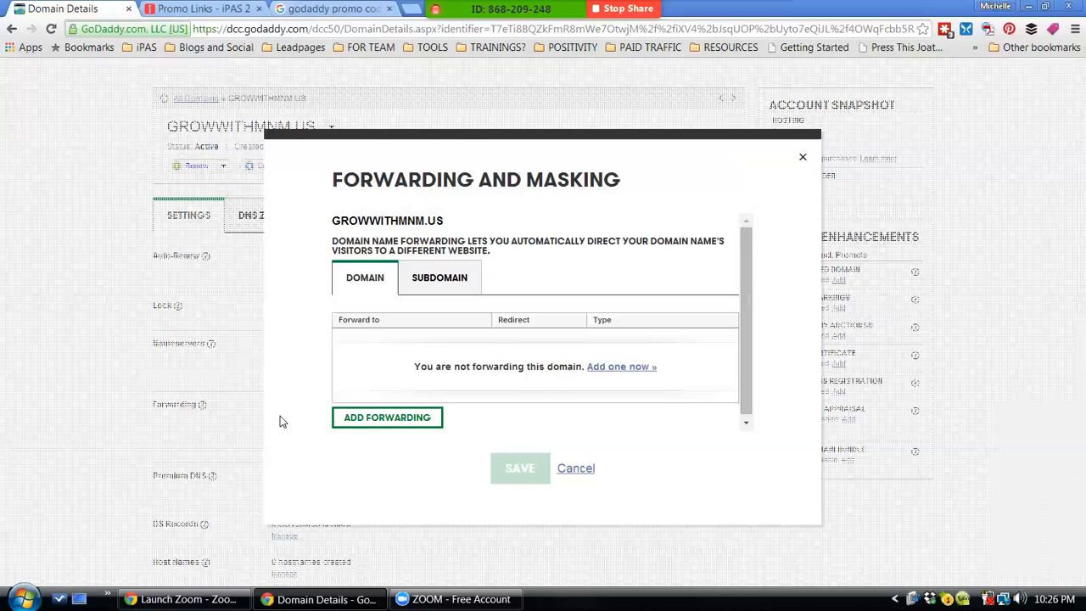
pyautogui.click(380, 420)
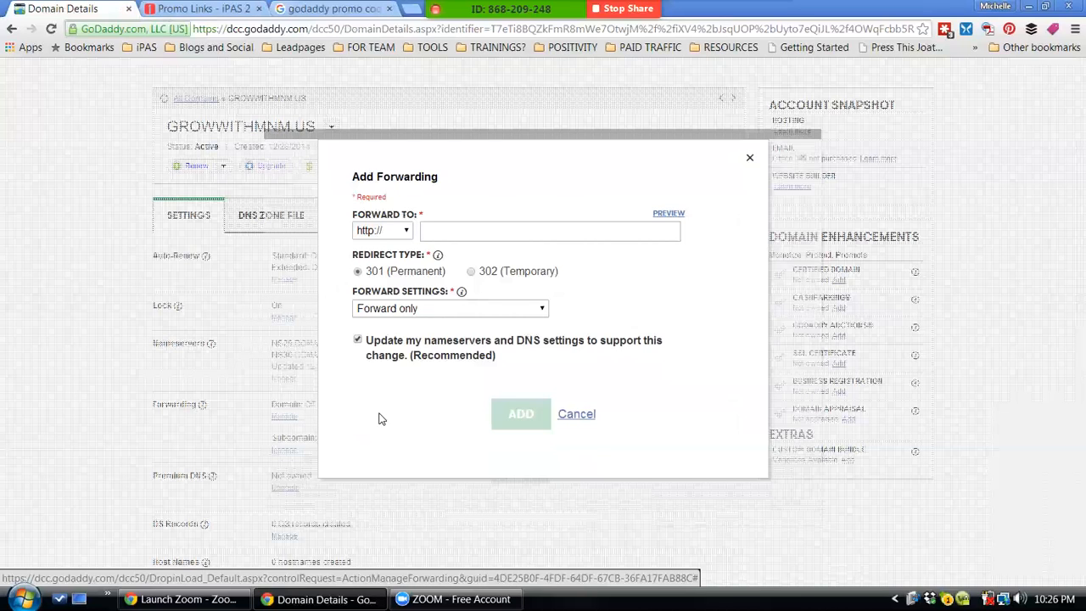
pyautogui.click(494, 230)
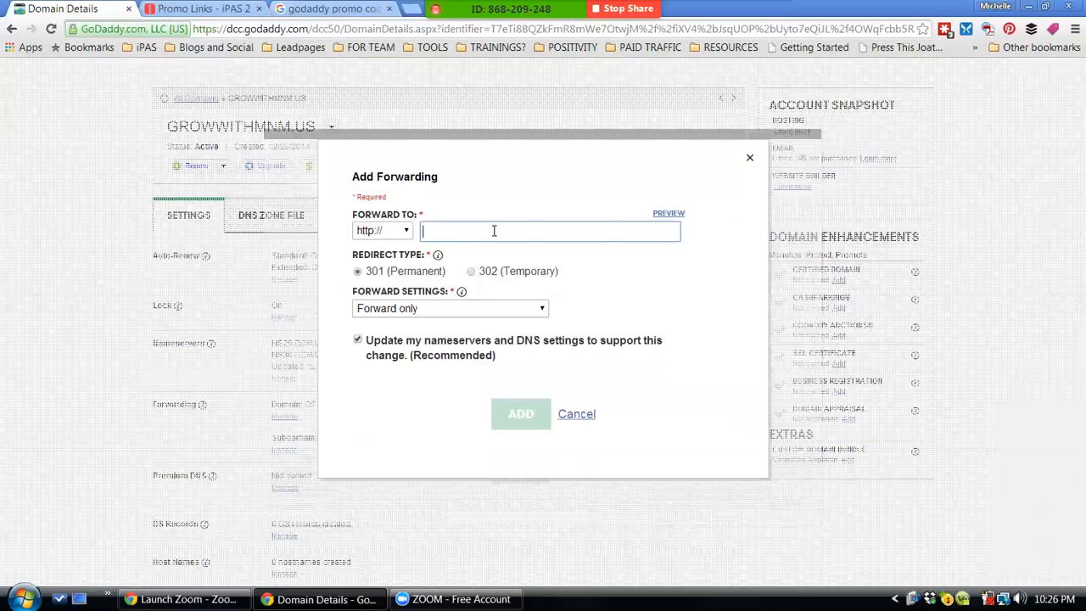
pyautogui.write('http://ipasdiscount.com/?id=40476&tid=')
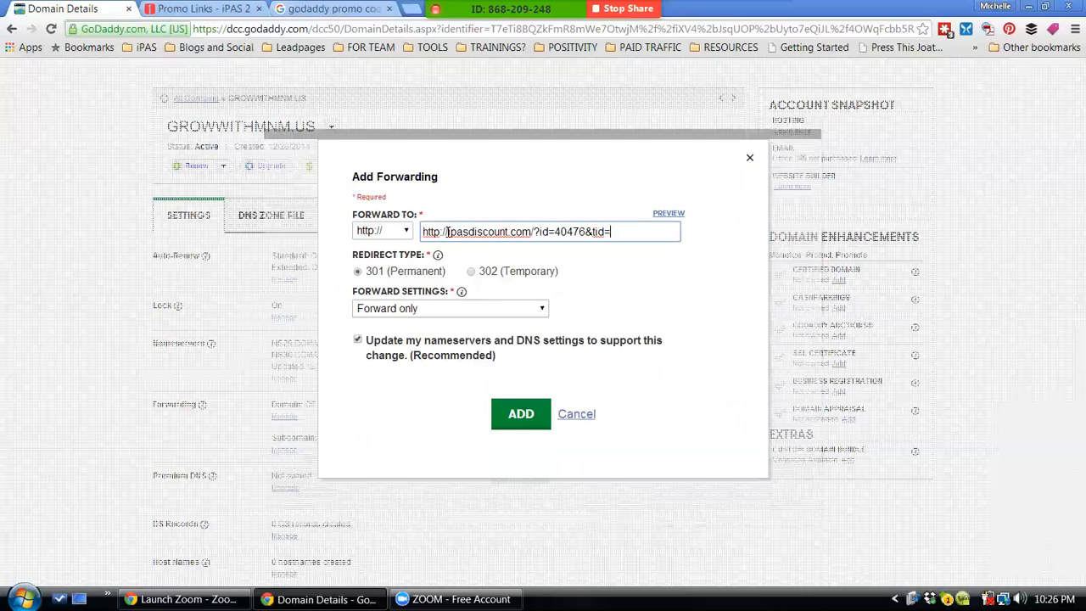
pyautogui.click(448, 232)
pyautogui.press('BackSpace')
pyautogui.press('BackSpace')
pyautogui.press('BackSpace')
pyautogui.press('BackSpace')
pyautogui.press('BackSpace')
pyautogui.press('BackSpace')
pyautogui.press('BackSpace')
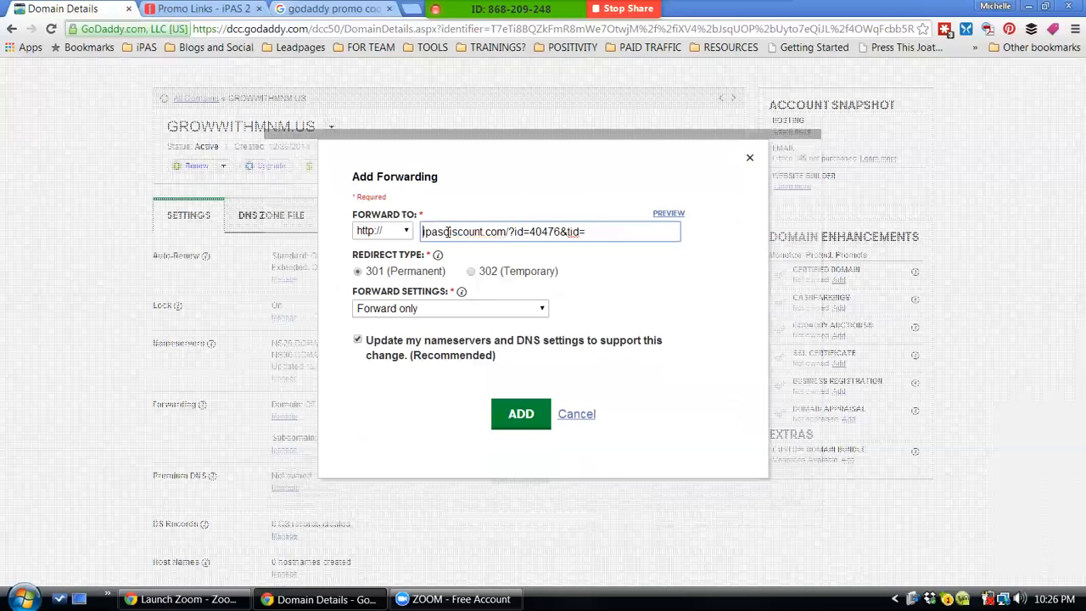
# - Try Forward only and Forward with Masking settings, then cancel without adding the forward
pyautogui.click(423, 310)
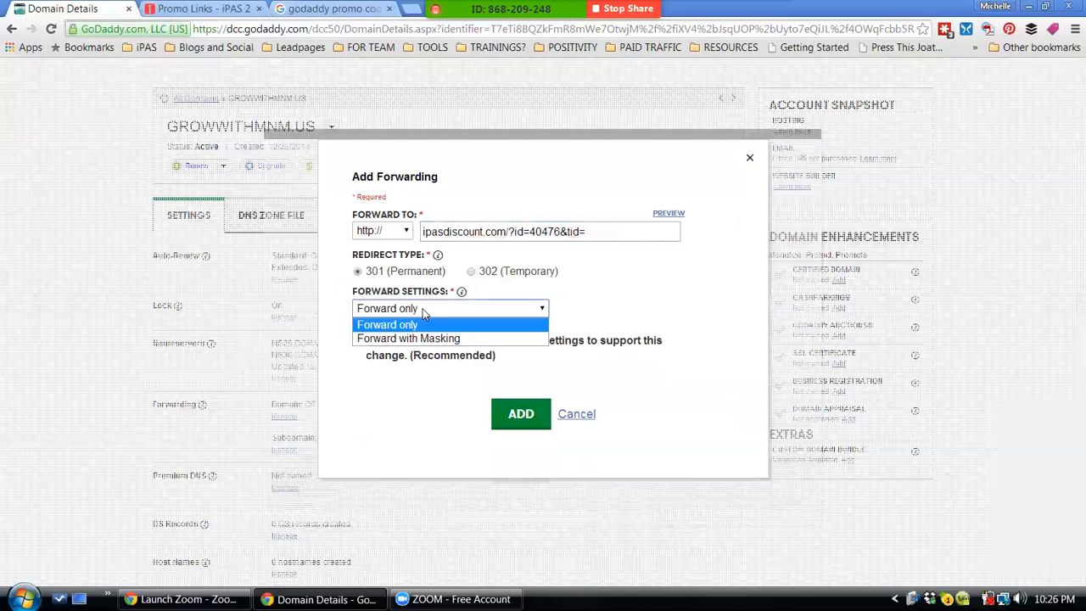
pyautogui.click(419, 326)
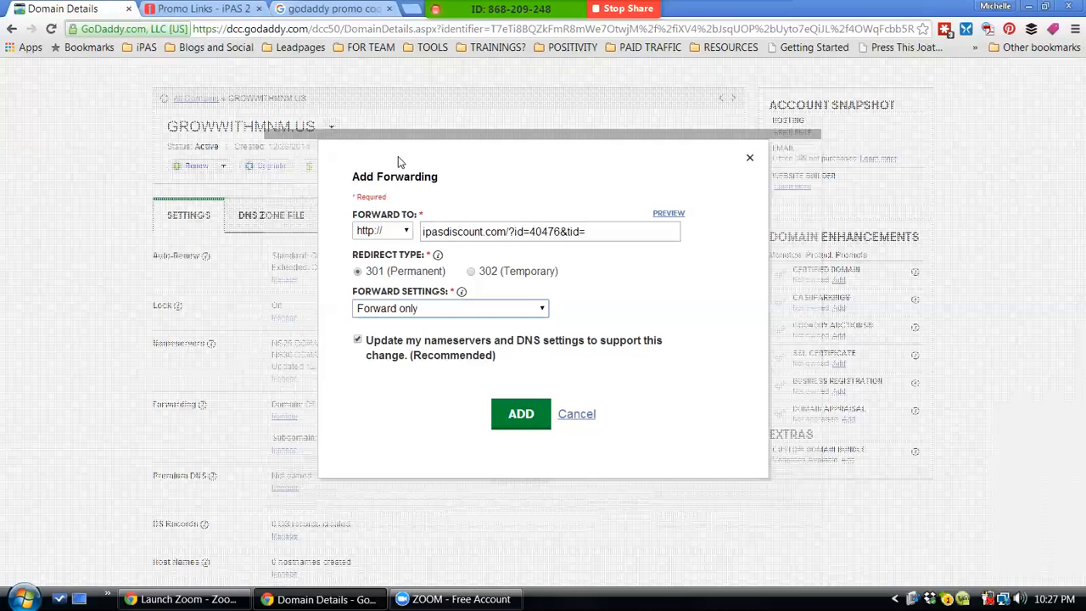
pyautogui.click(456, 308)
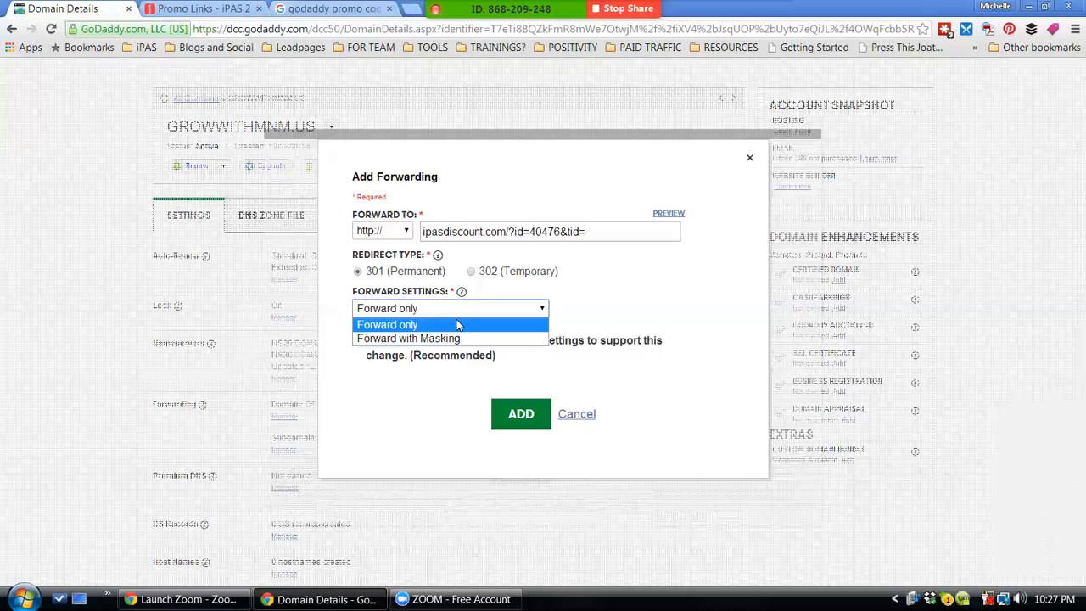
pyautogui.click(415, 338)
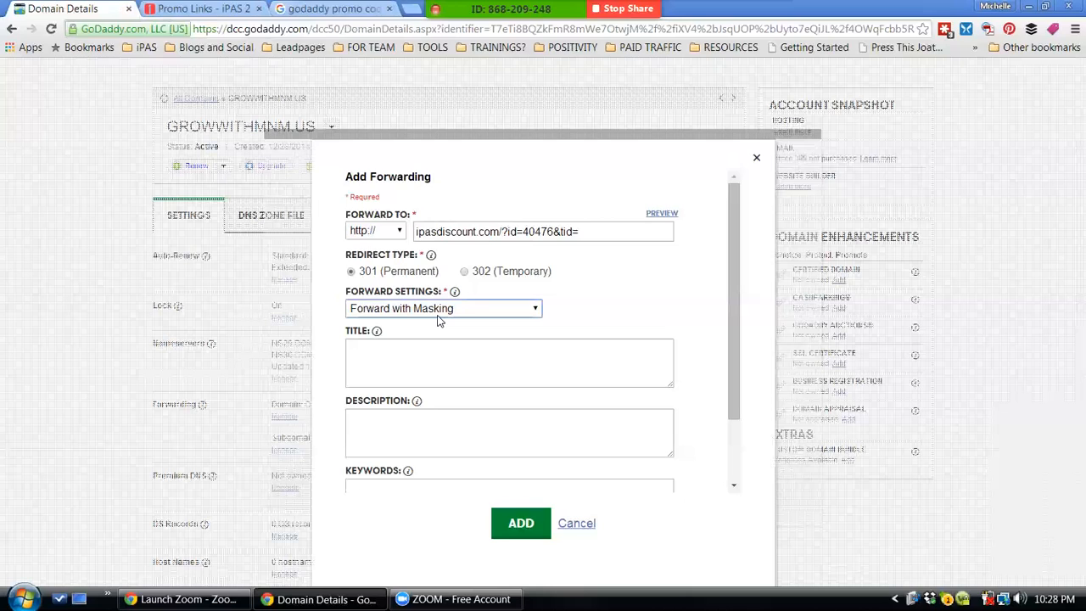
pyautogui.click(568, 532)
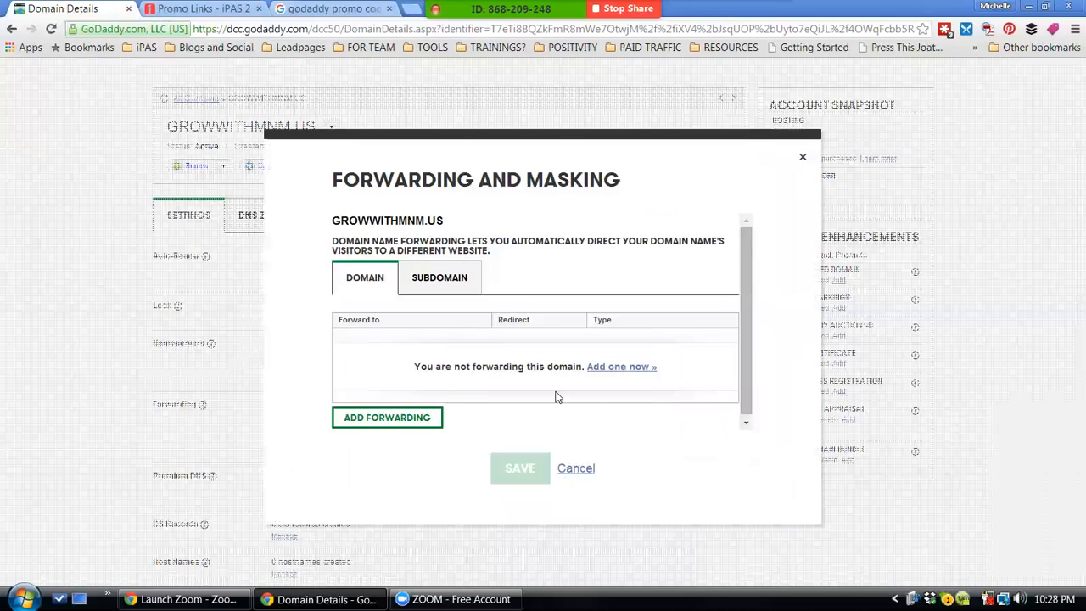
# - Close the forwarding dialog, review GROWWITHMNM.US's forwarded subdomains and start a new subdomain forward
pyautogui.click(576, 468)
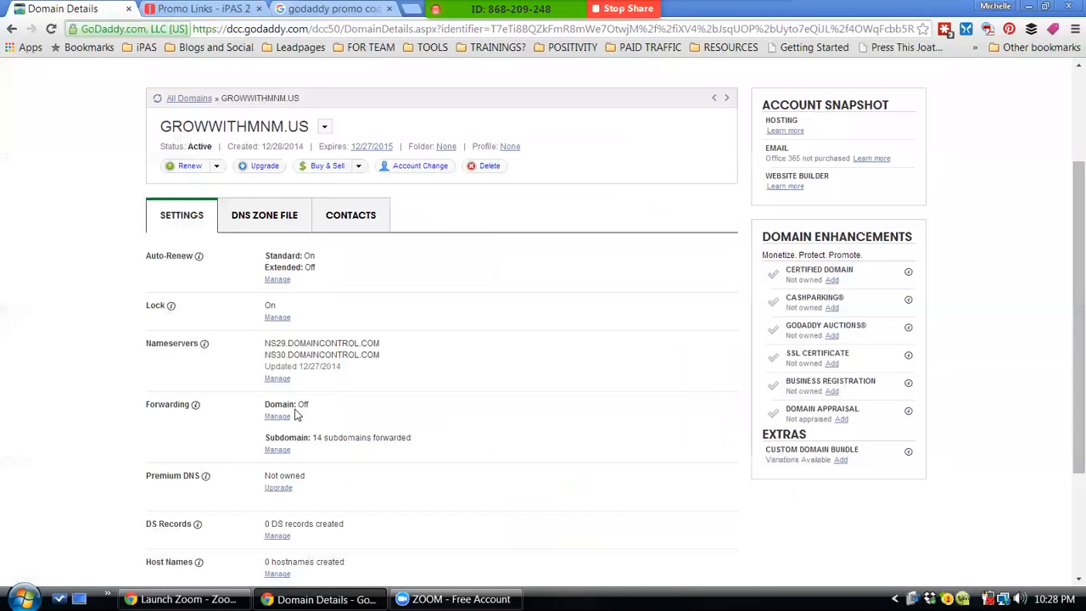
pyautogui.click(278, 450)
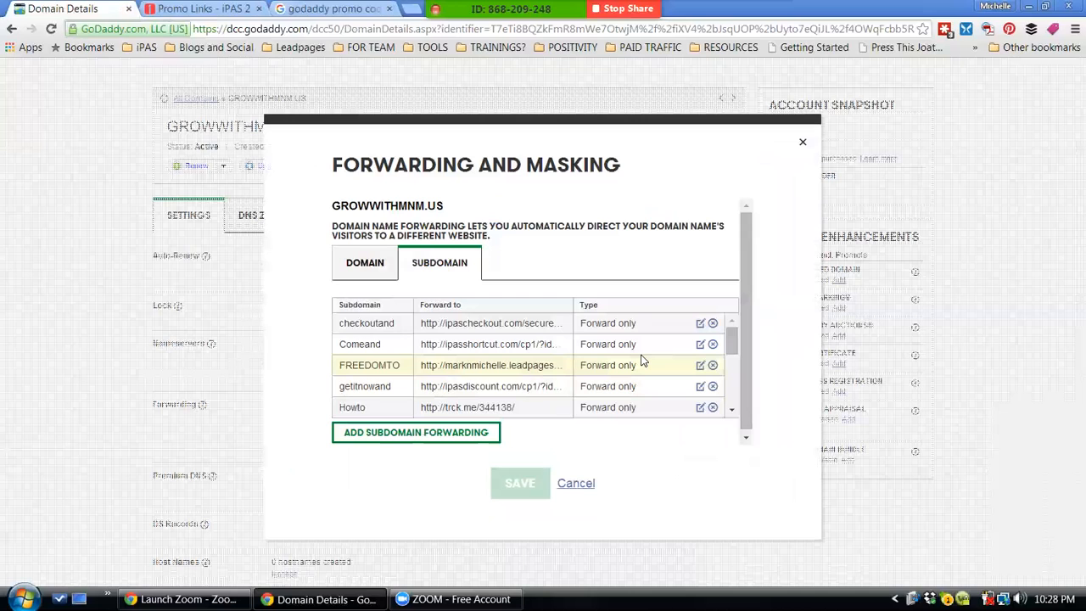
pyautogui.moveTo(731, 339); pyautogui.dragTo(739, 386)
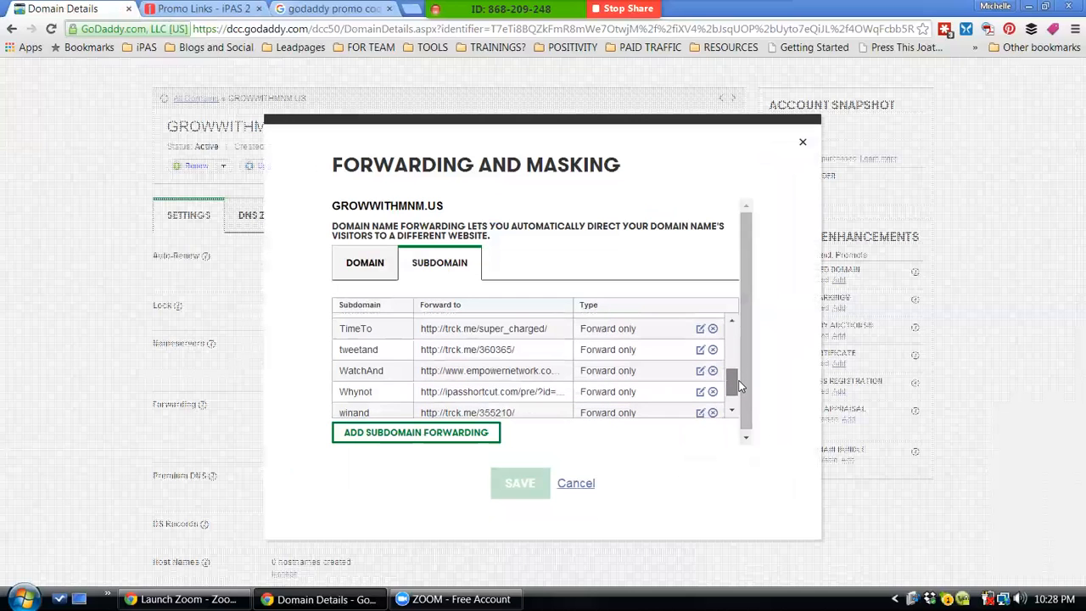
pyautogui.scroll(-1, 521, 352)
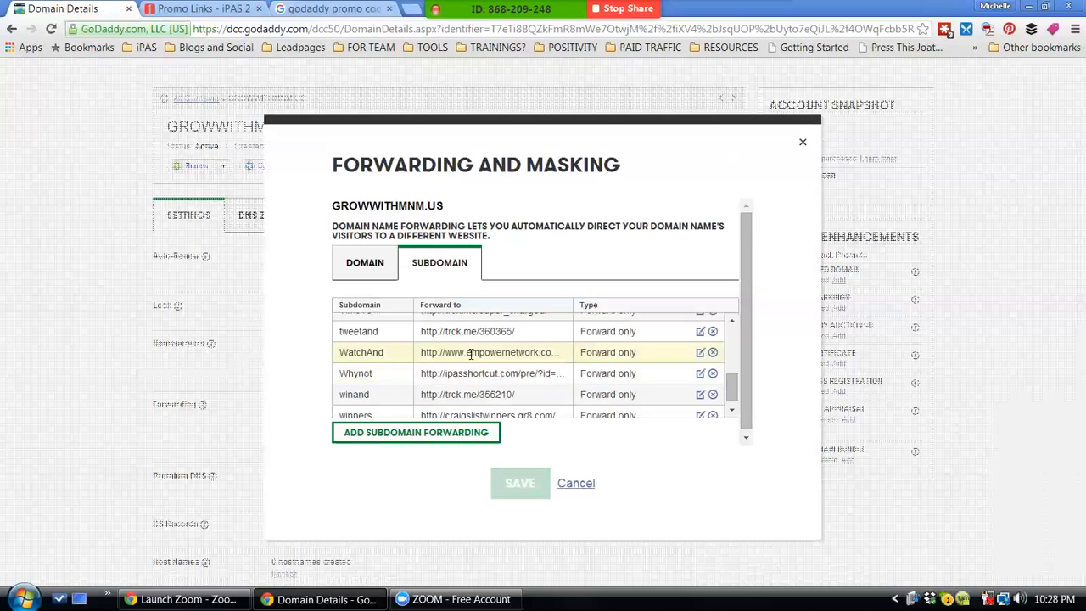
pyautogui.click(416, 435)
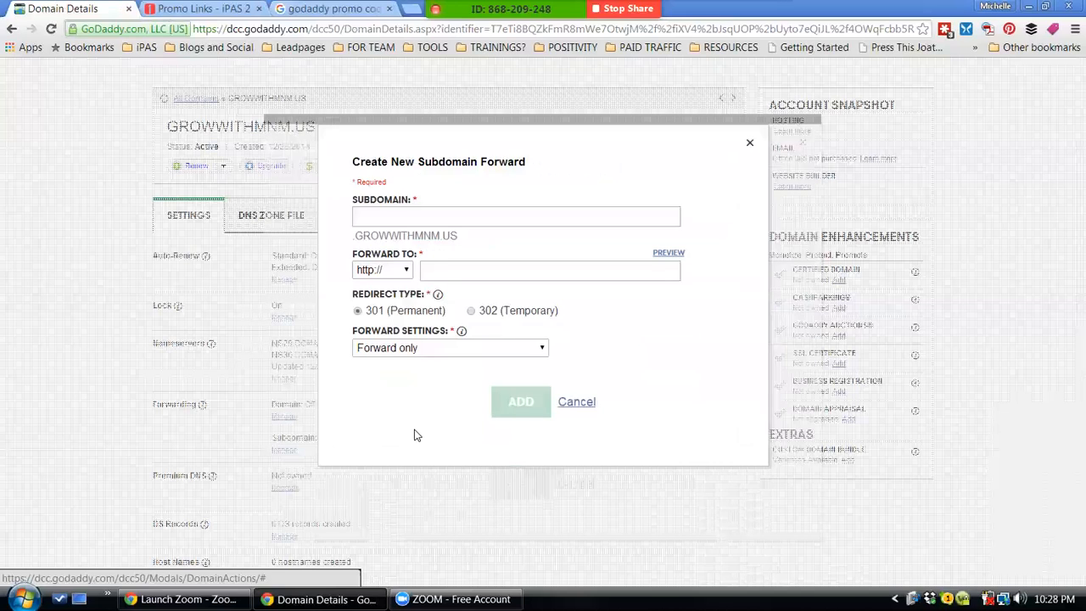
pyautogui.click(428, 223)
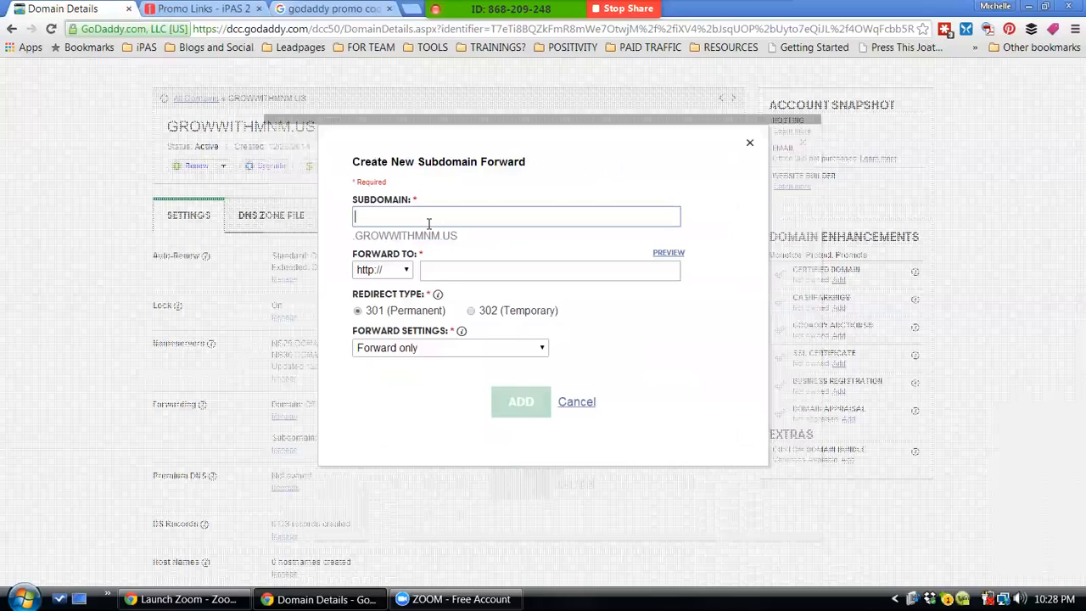
pyautogui.write('money')
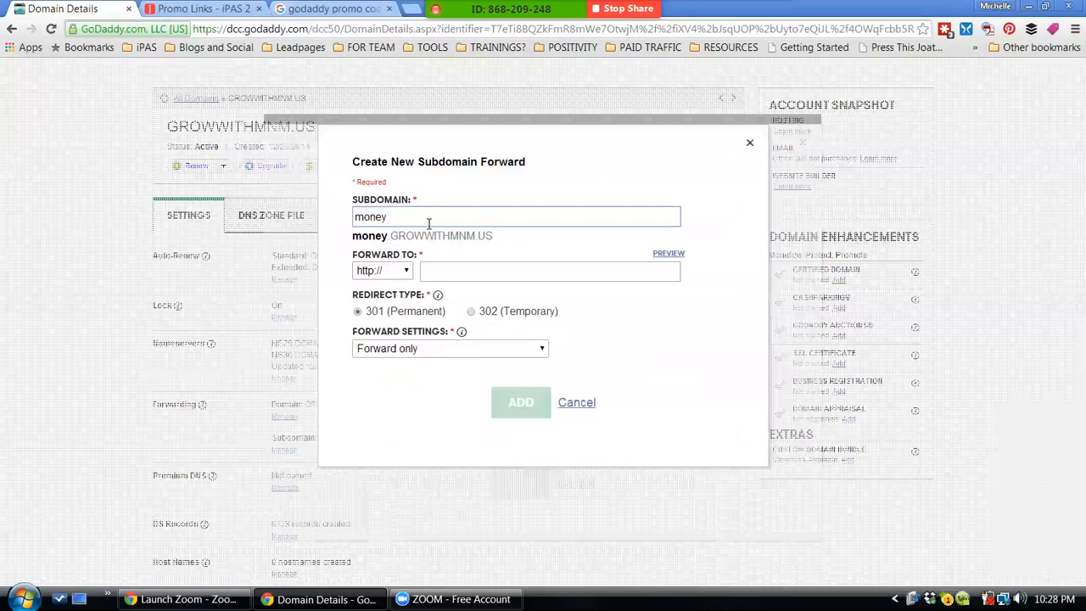
pyautogui.click(471, 272)
pyautogui.write('http://ipasdiscount.com/?id=40476&tid=')
pyautogui.click(447, 271)
pyautogui.press('BackSpace')
pyautogui.press('BackSpace')
pyautogui.press('BackSpace')
pyautogui.press('BackSpace')
pyautogui.press('BackSpace')
pyautogui.press('BackSpace')
pyautogui.press('BackSpace')
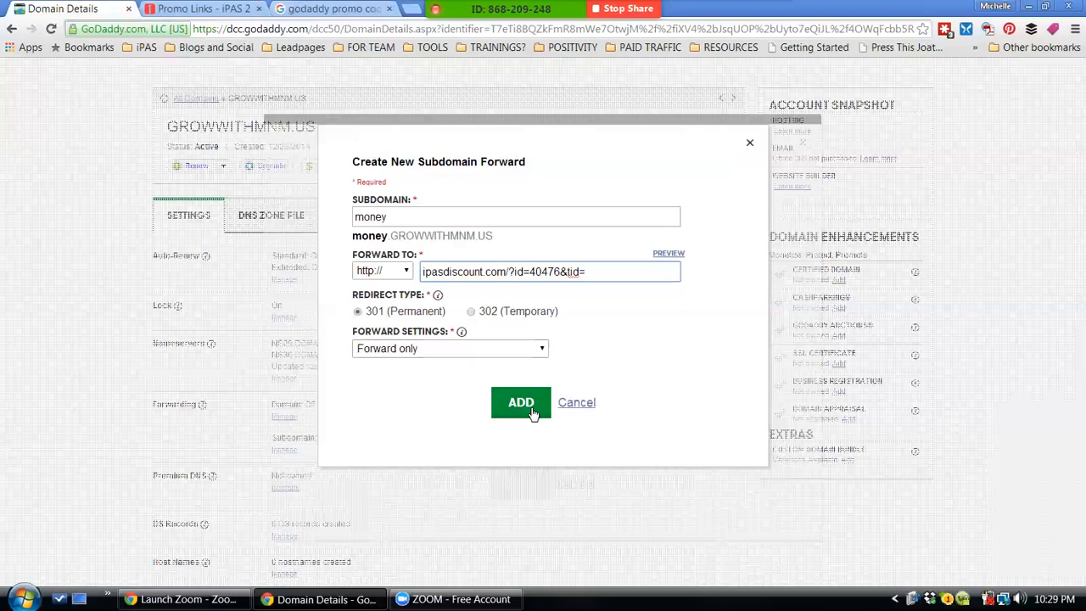
pyautogui.click(573, 407)
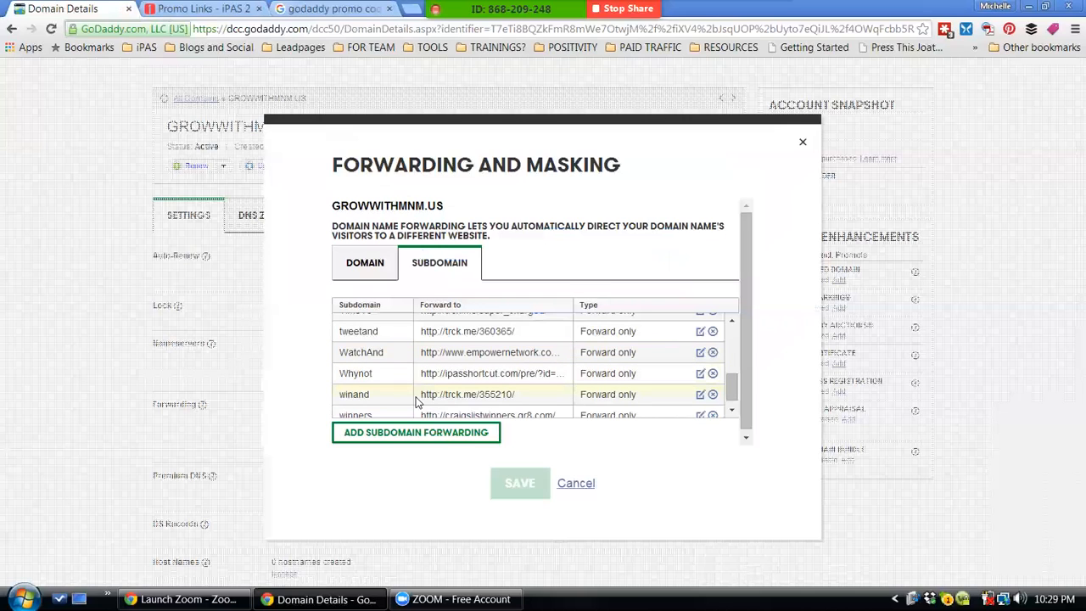
# - Cancel the Forwarding and Masking dialog back to Domain Details, then stop the Zoom share
pyautogui.click(577, 485)
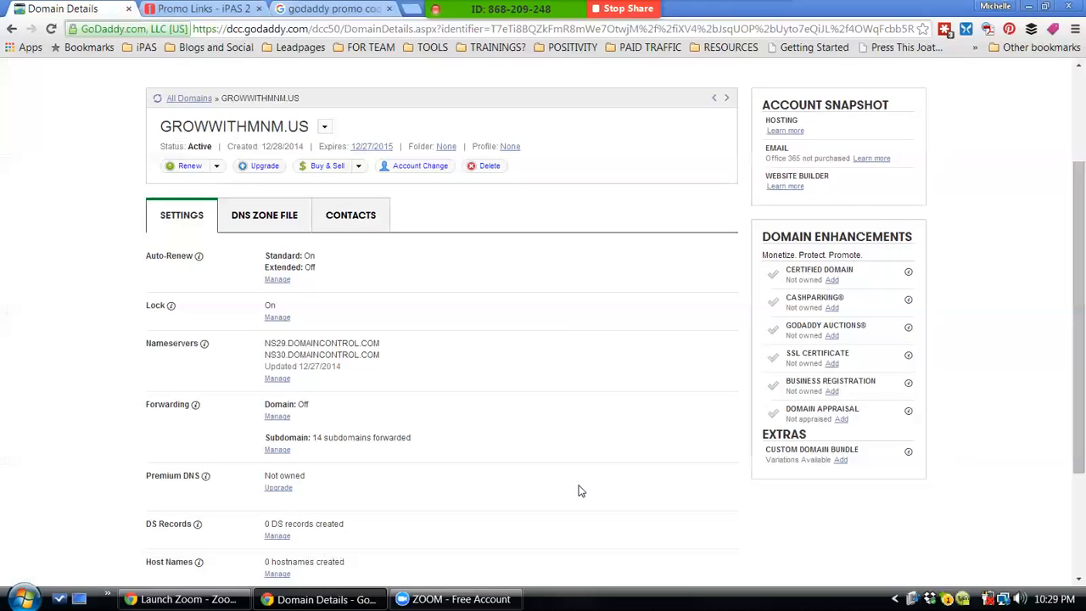
pyautogui.click(635, 9)
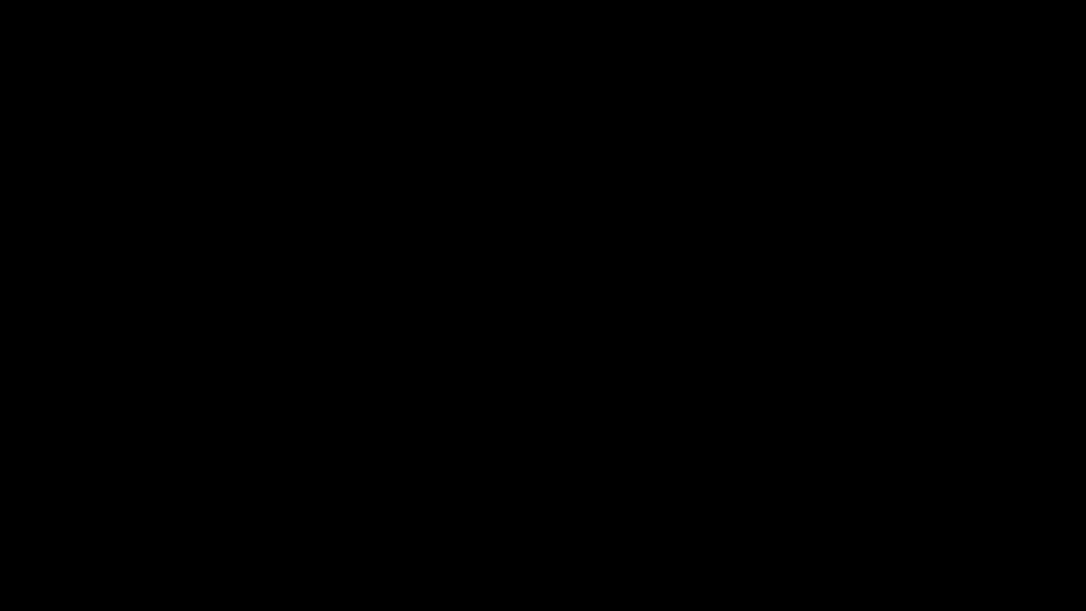